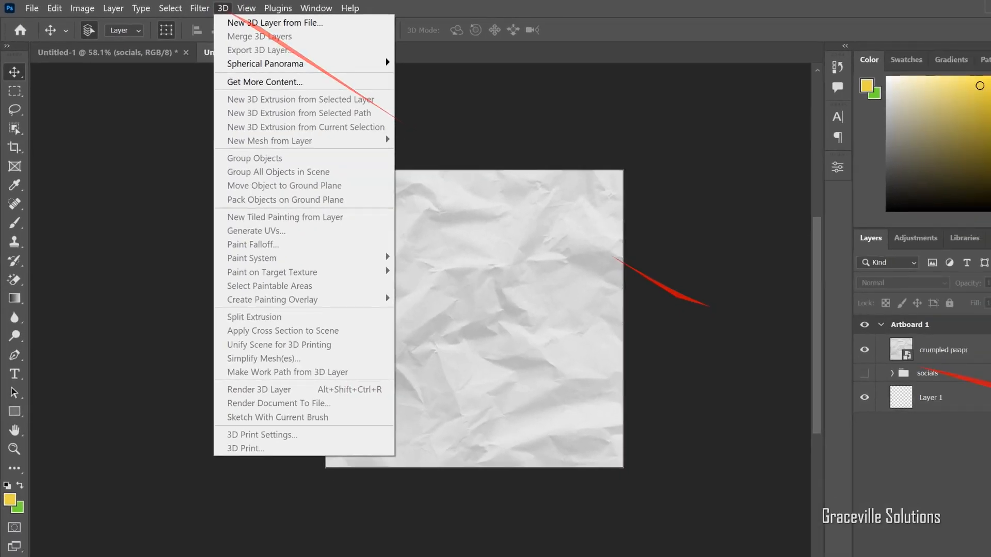
- Apply a Gaussian Blur with a radius of about 42.9 pixels to the crumpled paper layer
left_click(872, 330)
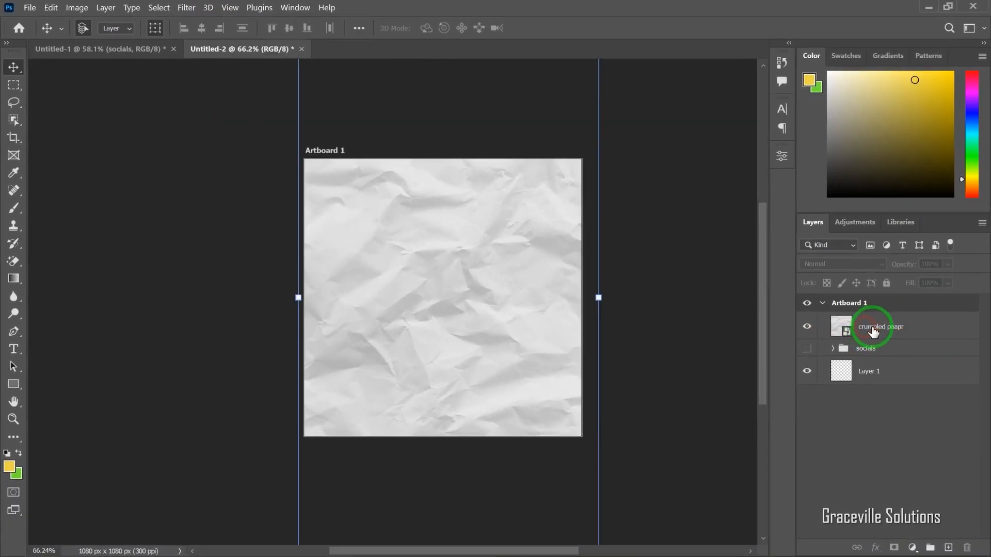
left_click(186, 7)
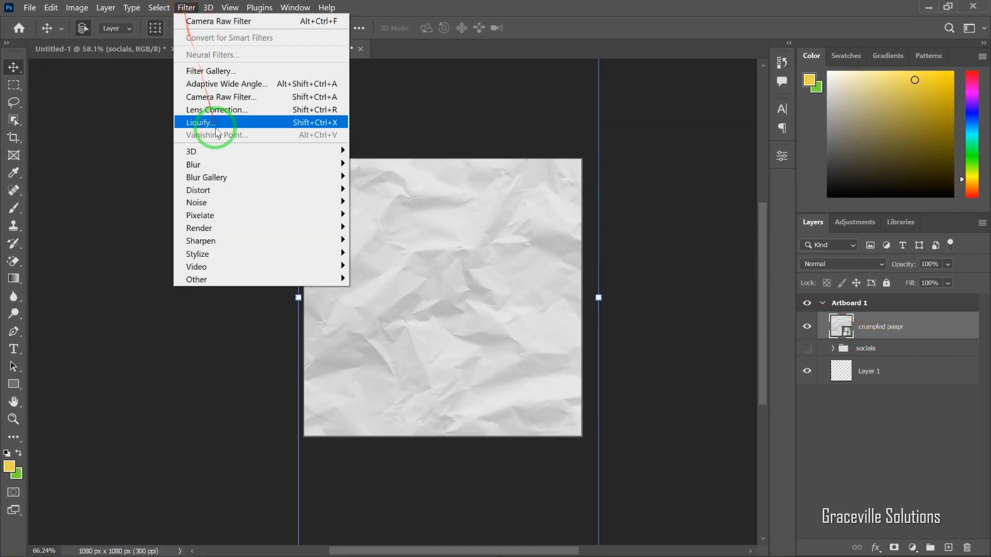
mouse_move(224, 167)
left_click(392, 216)
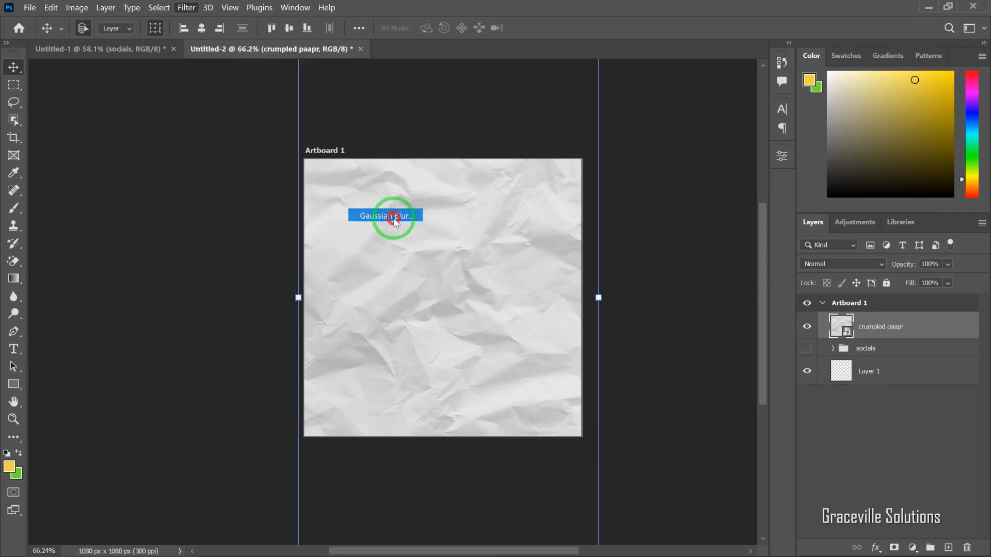
left_click_drag(476, 98, 656, 77)
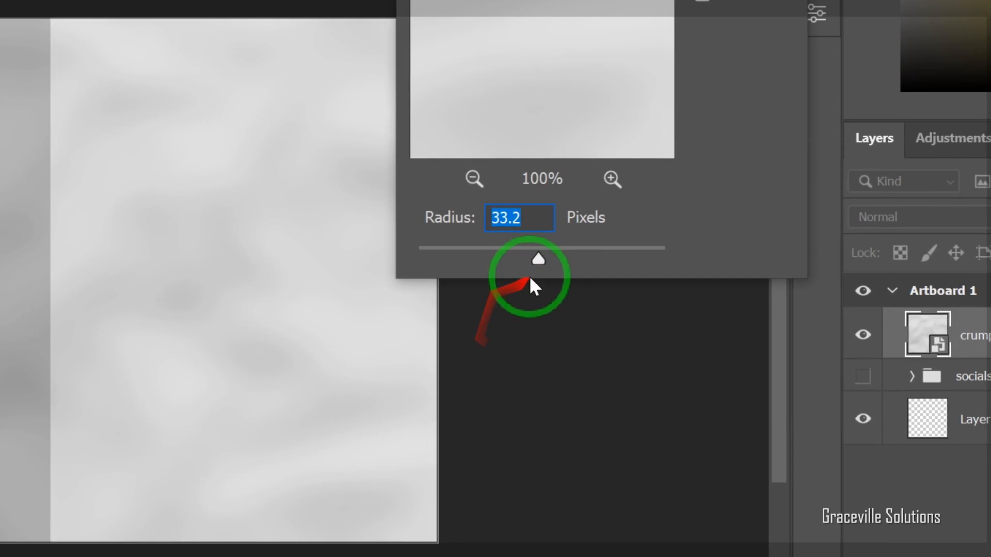
left_click_drag(635, 287, 622, 287)
left_click_drag(490, 277, 526, 278)
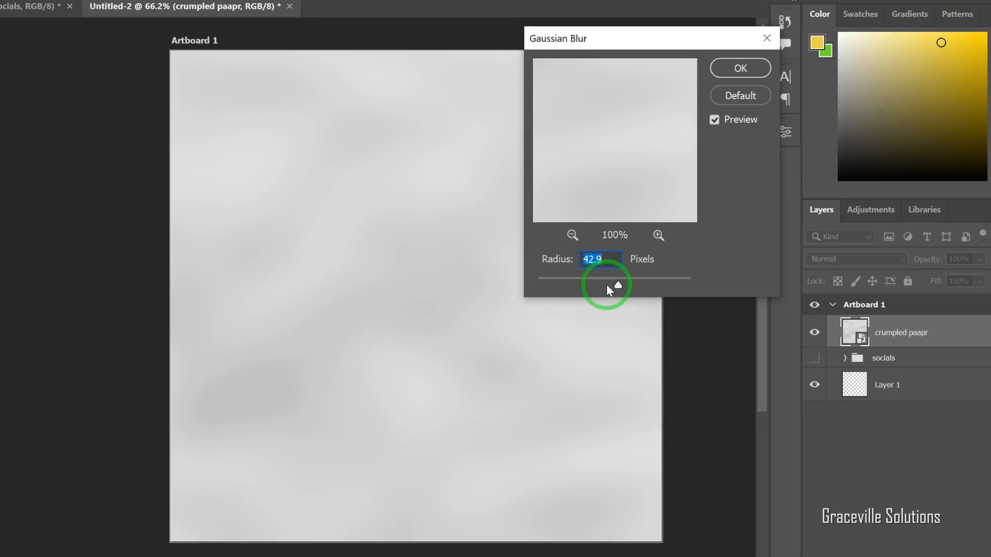
left_click(740, 68)
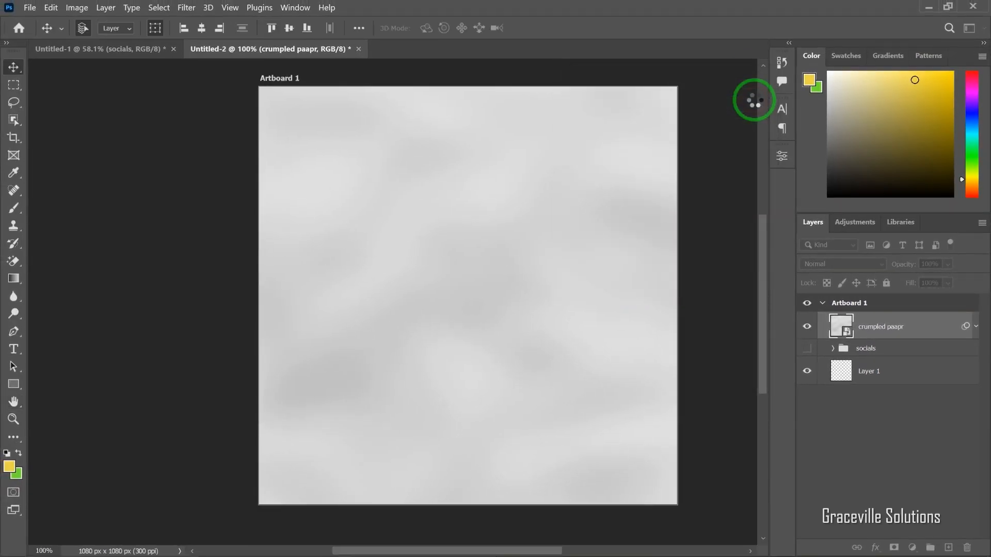
- Move the socials group above the crumpled paper layer in the layer order
scroll(612, 274, "down", 2)
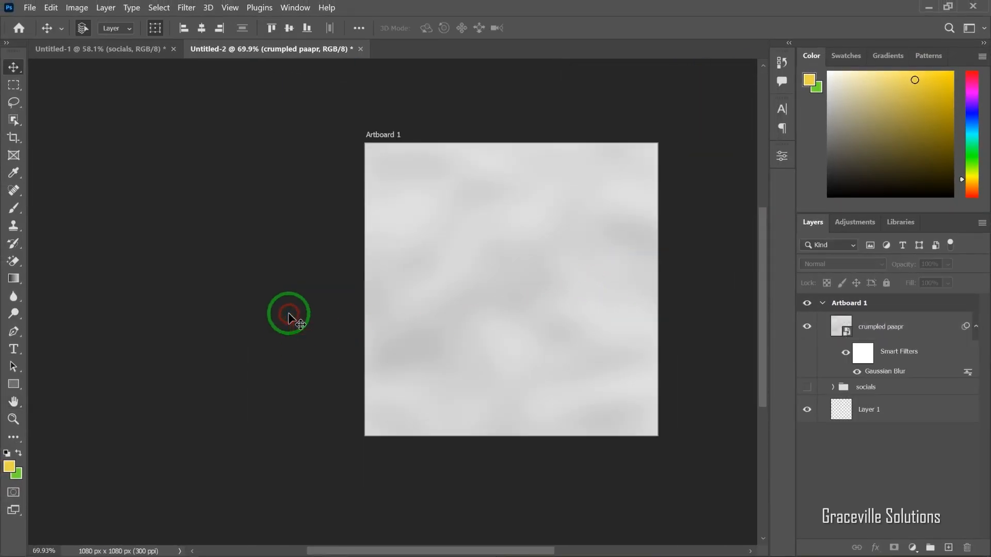
scroll(299, 337, "down", 2)
left_click_drag(431, 305, 395, 305)
left_click(884, 325)
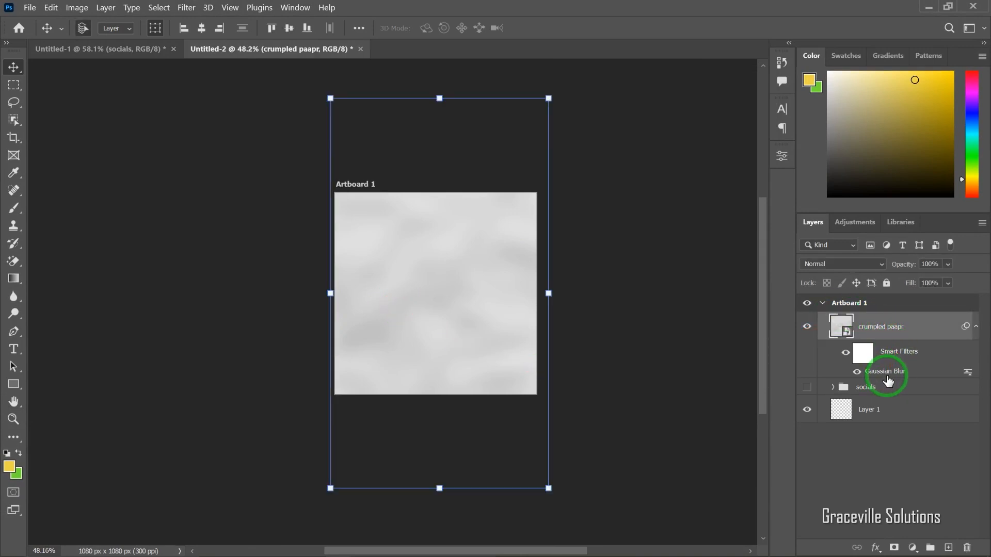
left_click_drag(885, 387, 883, 317)
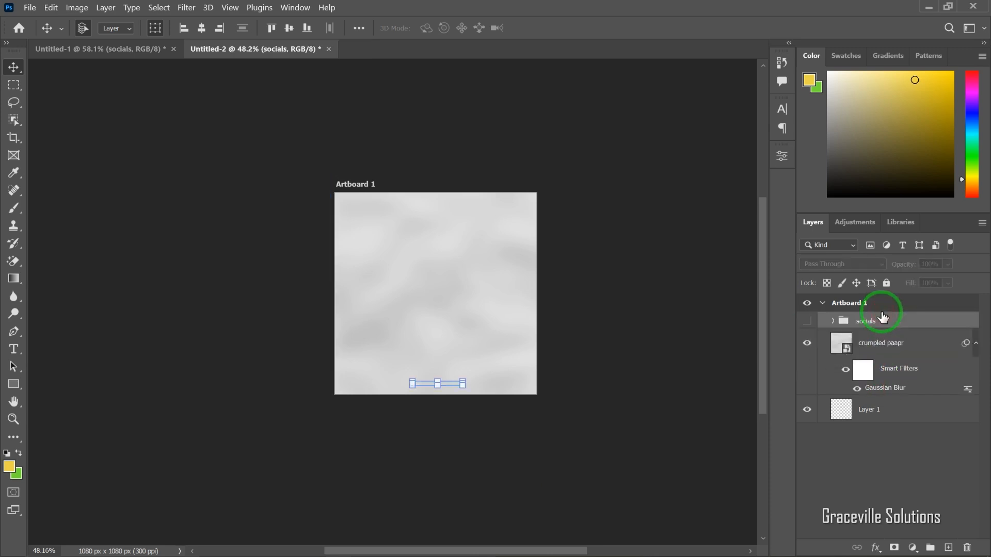
- Group the crumpled paper layer and Layer 1 together and name the group bg
left_click(888, 349)
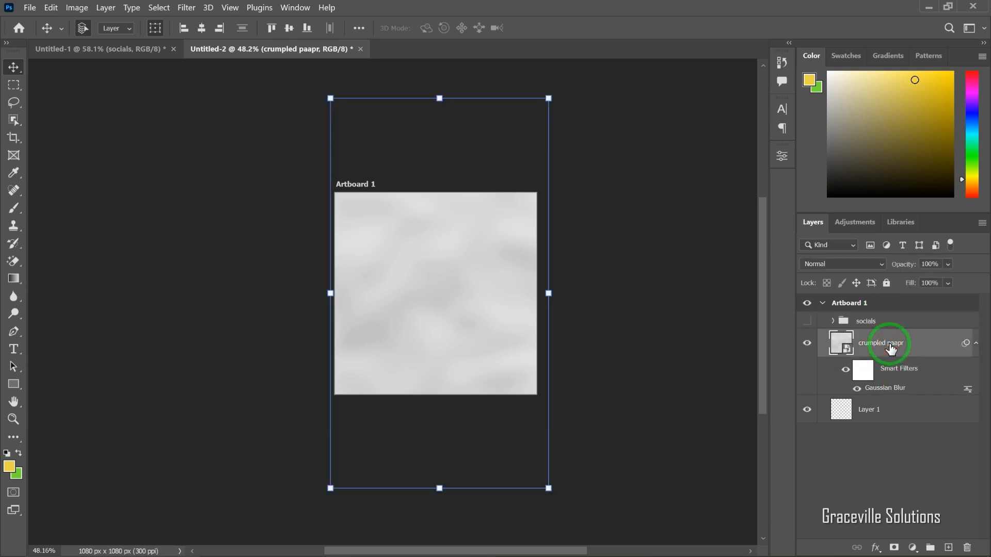
left_click(897, 410)
key("ctrl+g")
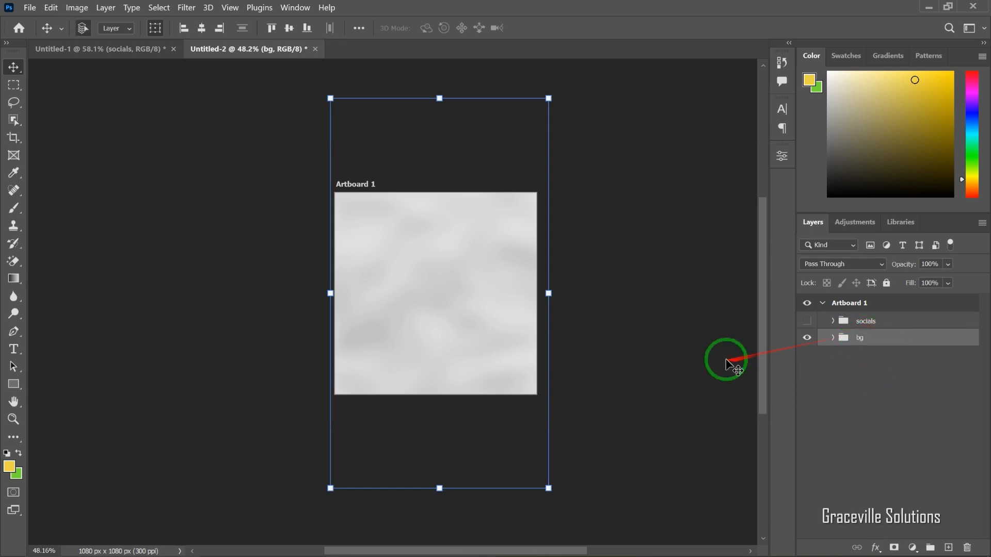
left_click(727, 364)
- Add a text layer reading "Happy" in the upper part of the artboard
scroll(480, 307, "up", 6)
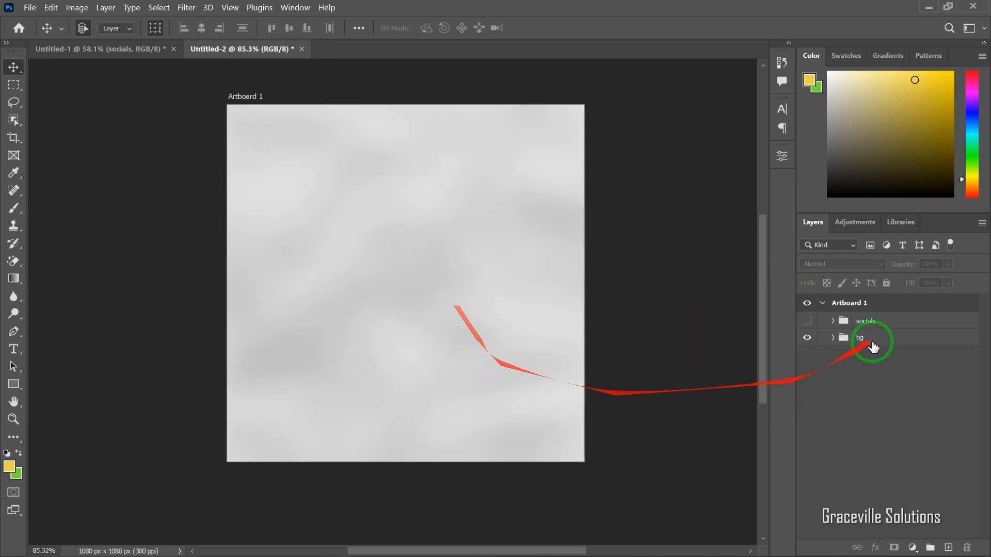
scroll(326, 283, "down", 3)
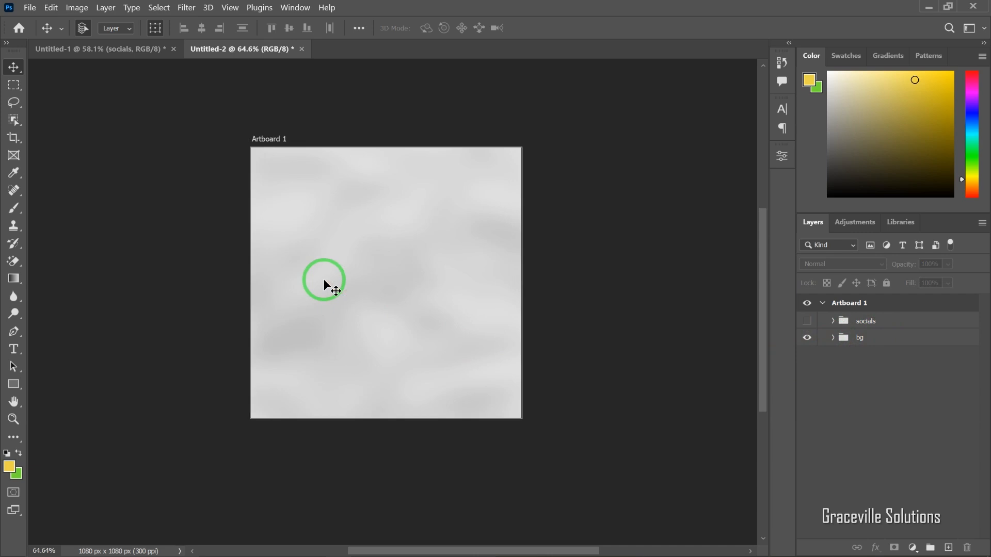
key("t")
scroll(317, 261, "up", 3)
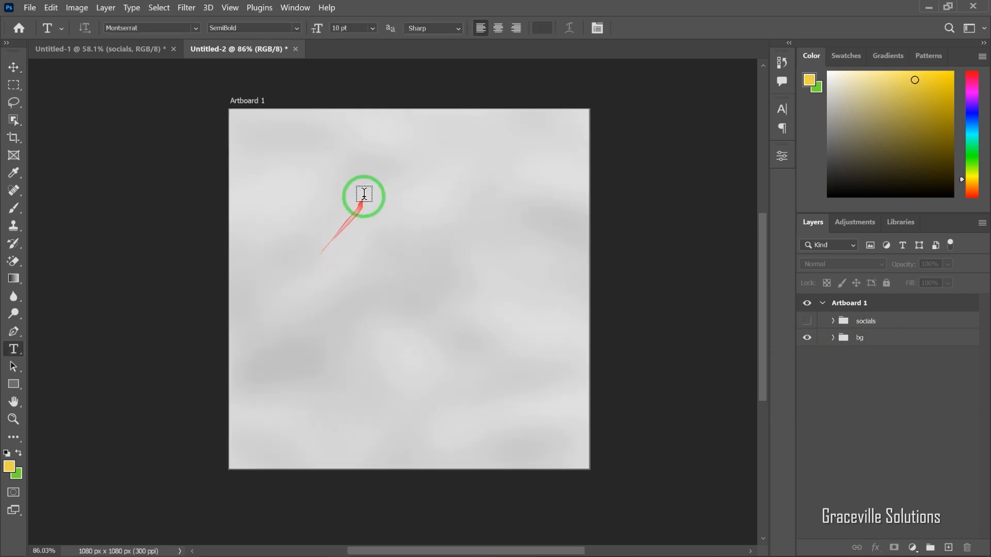
left_click(332, 189)
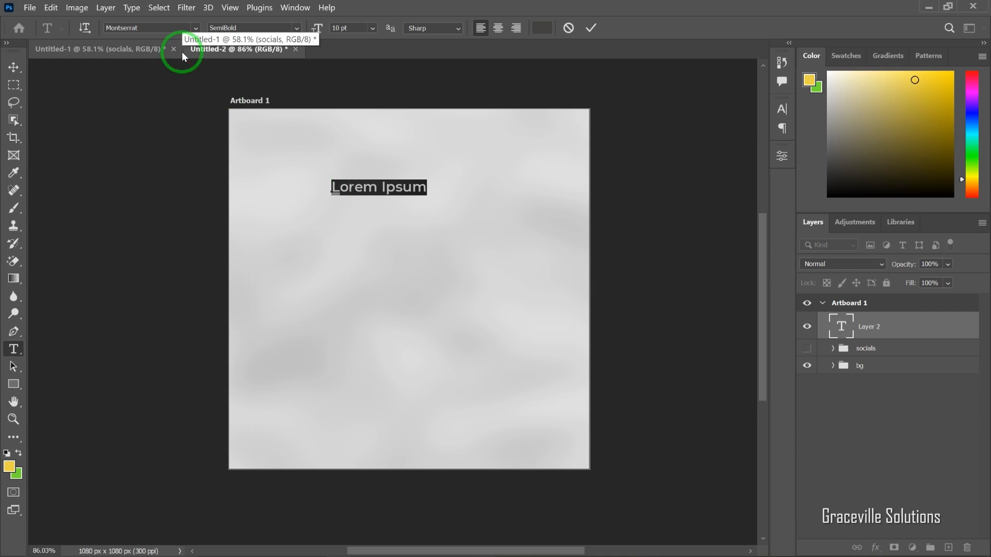
type("Happy")
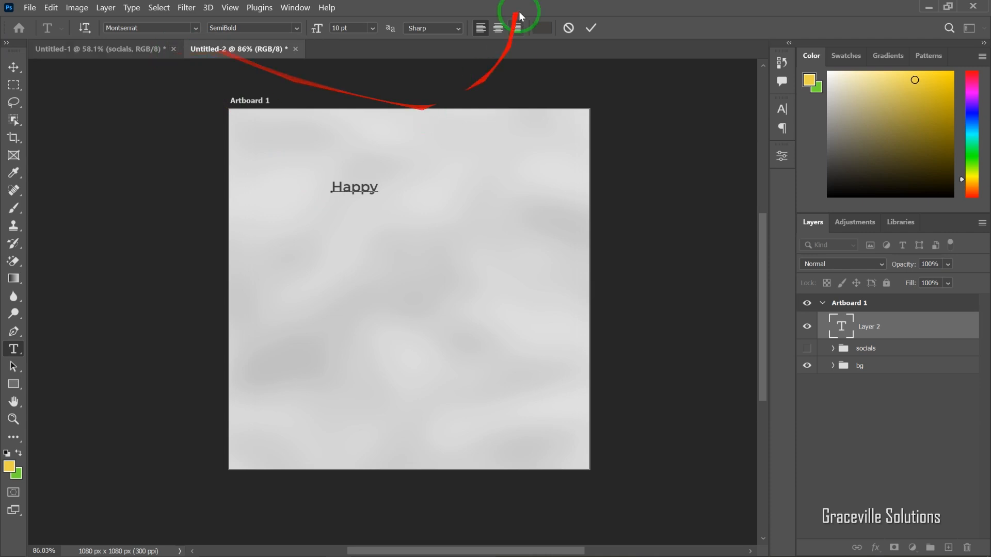
left_click(592, 29)
- Change the font of the "Happy" text to Catellos DEMO
scroll(310, 210, "up", 3)
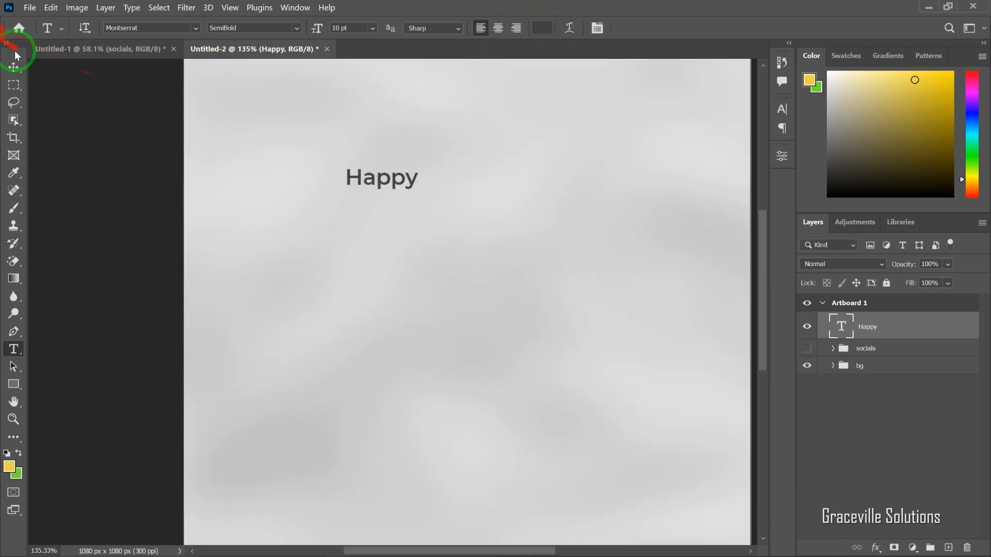
left_click(13, 67)
scroll(413, 178, "down", 3)
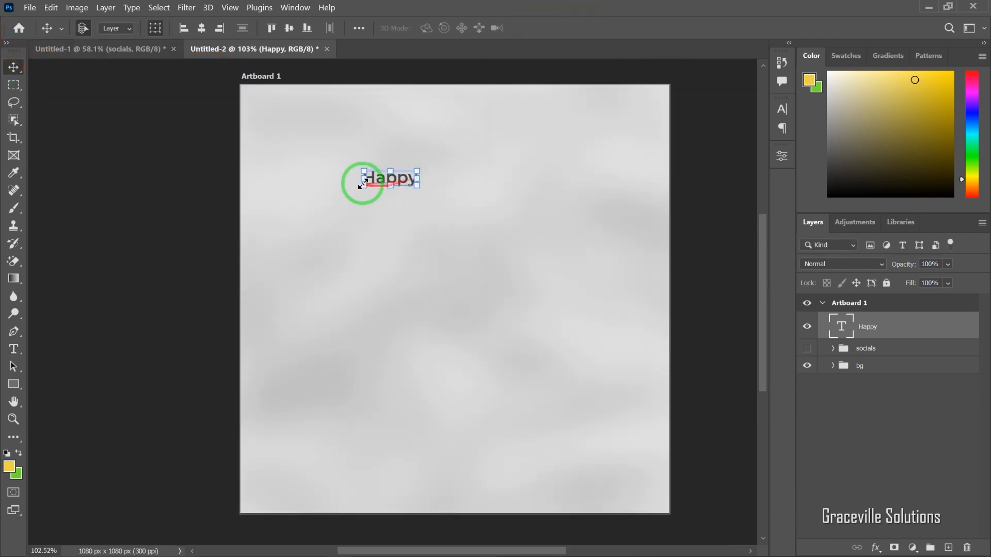
key("ctrl+t")
double_click(392, 178)
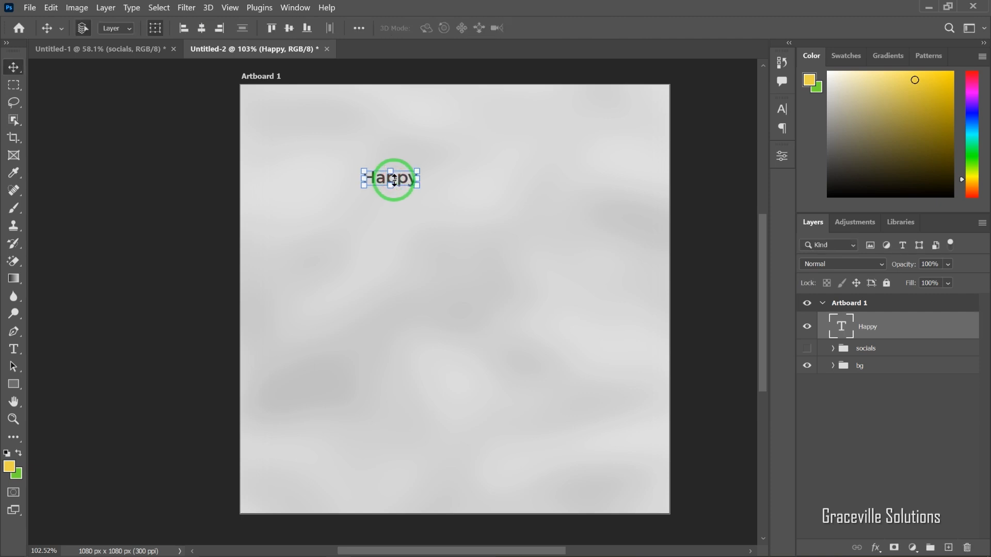
double_click(395, 179)
left_click(397, 179)
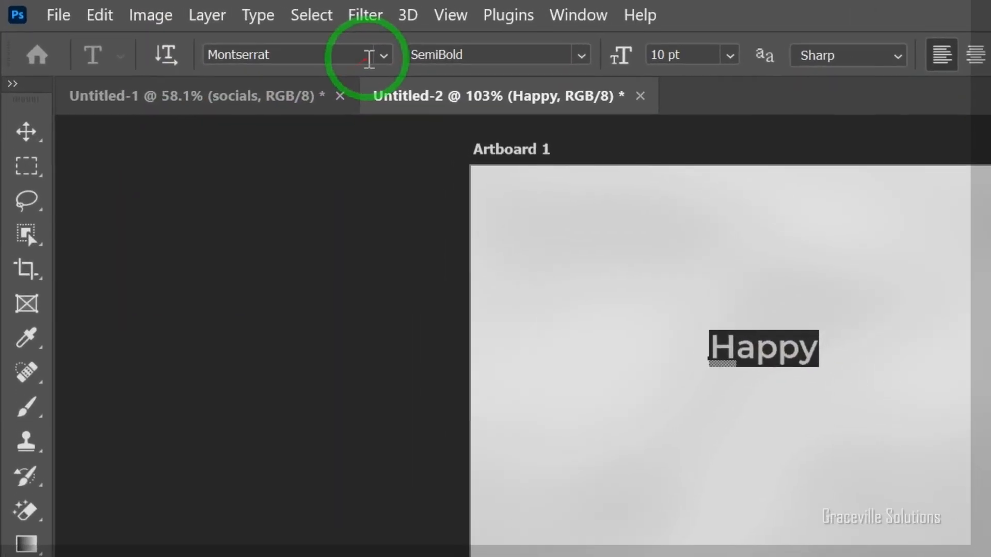
left_click(370, 59)
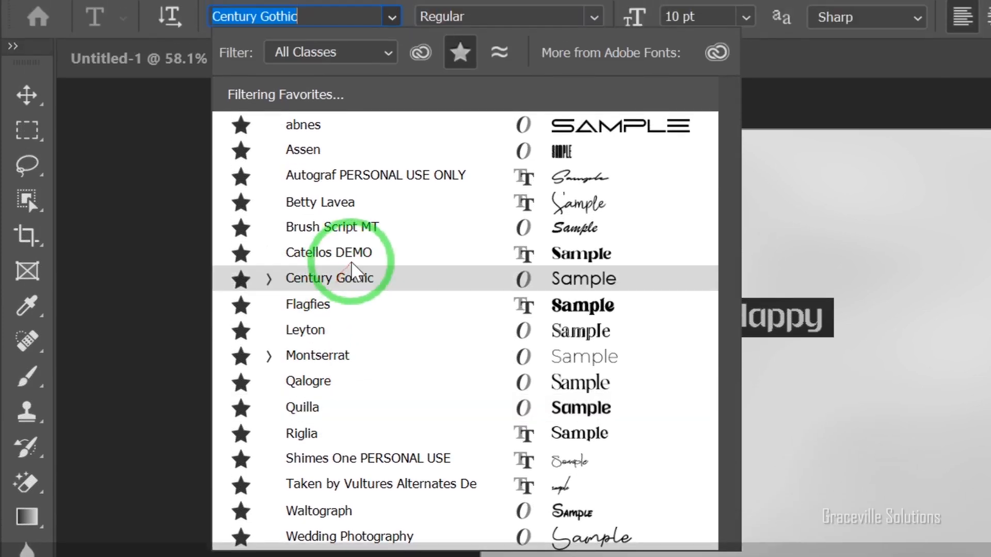
left_click(360, 279)
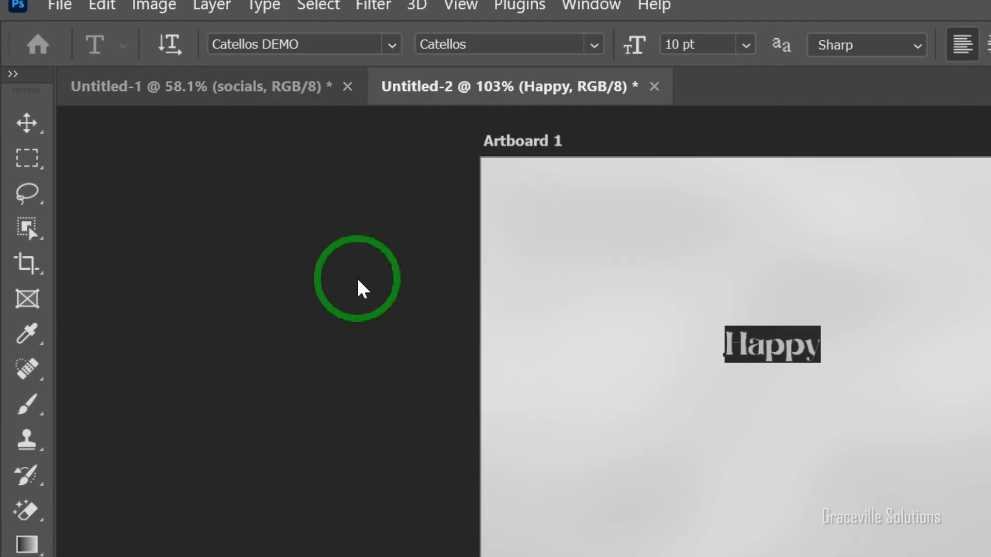
- Enlarge the "Happy" text to about 488% and place it in the upper middle of the artboard
left_click(26, 124)
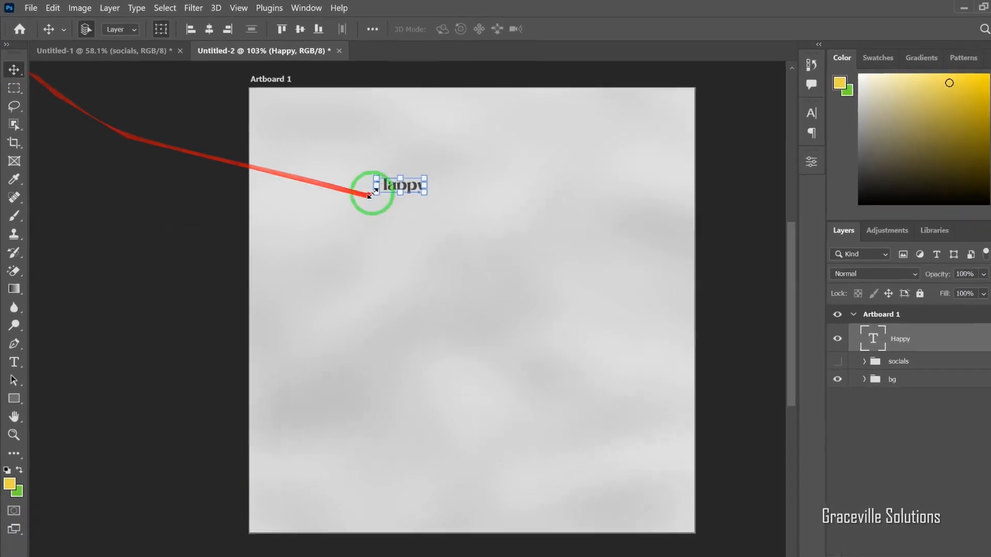
left_click_drag(563, 255, 694, 351)
left_click_drag(504, 256, 580, 289)
scroll(472, 224, "down", 3)
left_click_drag(446, 227, 430, 228)
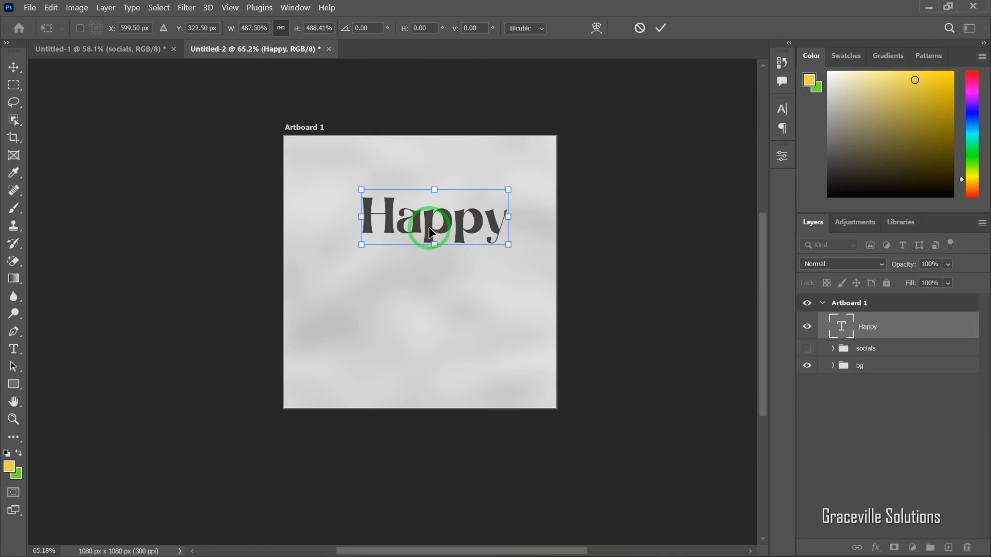
- Switch to the Notepad note and copy the colour hex code 52514f
key("super")
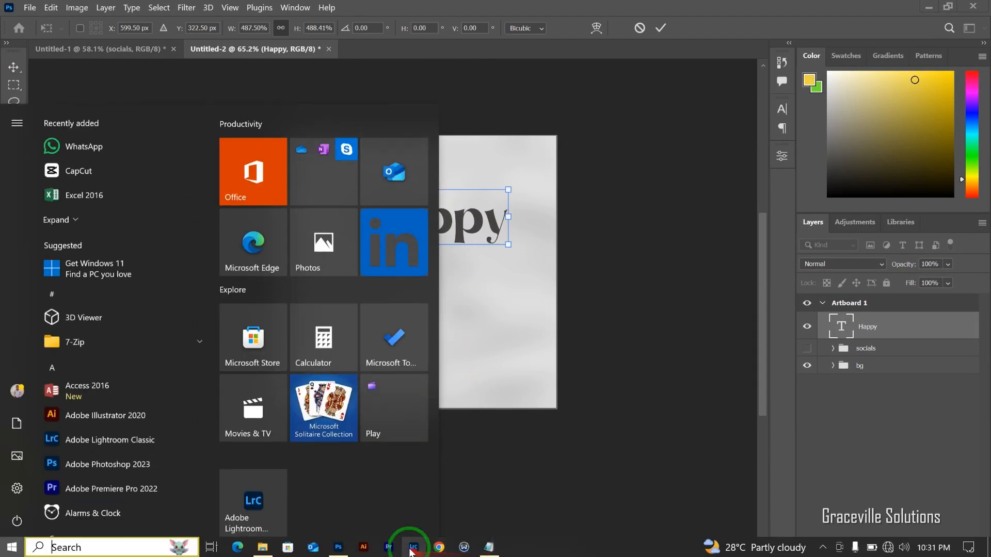
left_click(262, 548)
left_click(484, 549)
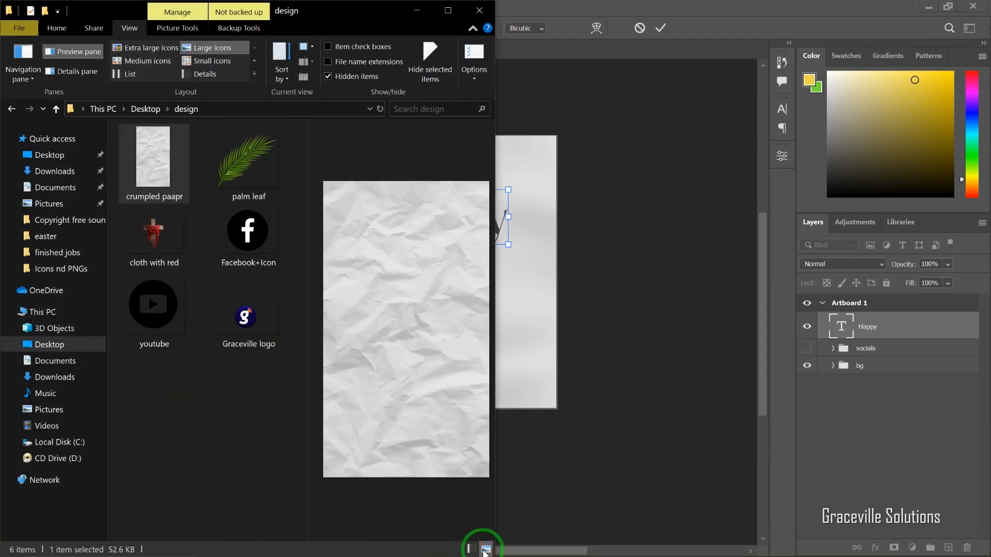
key("super")
left_click(486, 542)
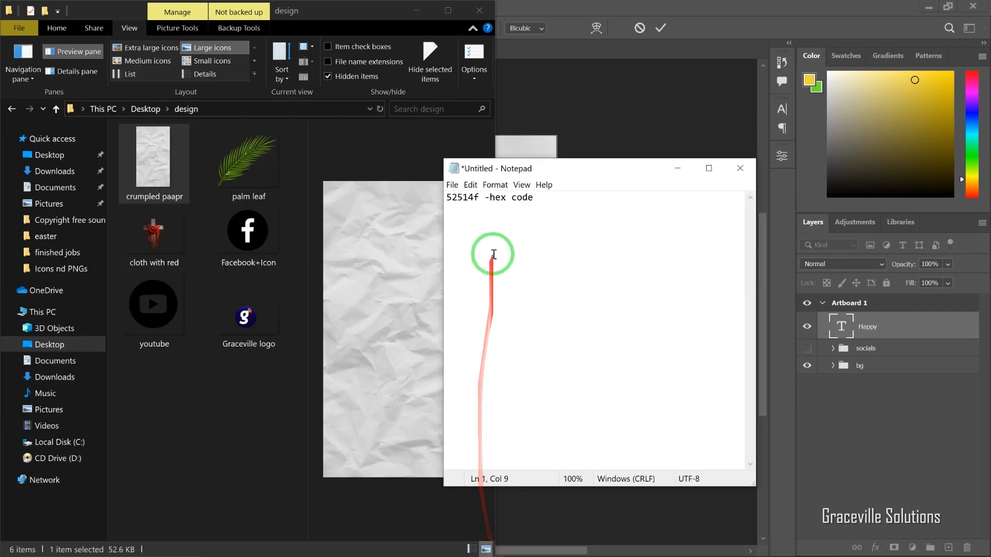
left_click_drag(471, 195, 446, 195)
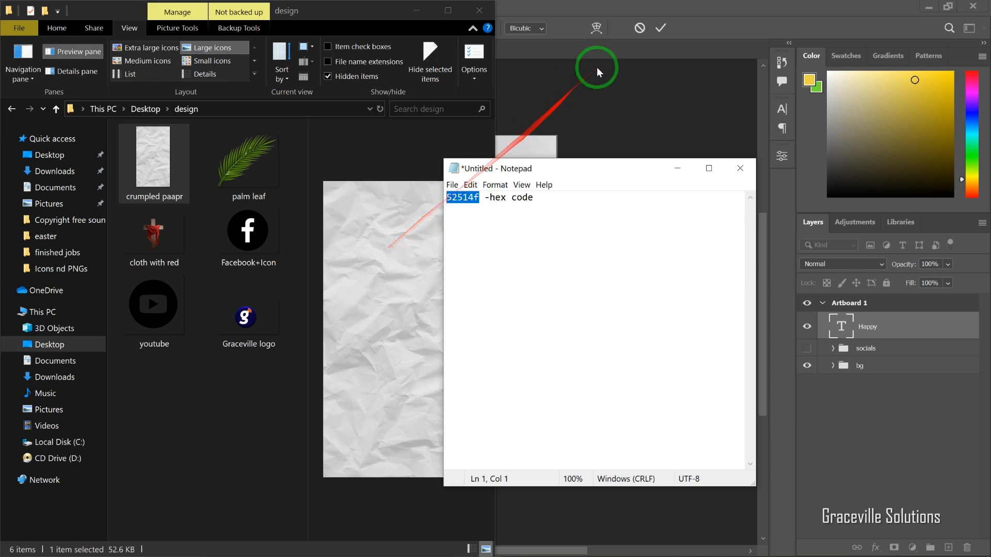
- Return to Photoshop, commit the text's transform, and set the "Happy" text colour to 52514f
left_click(669, 26)
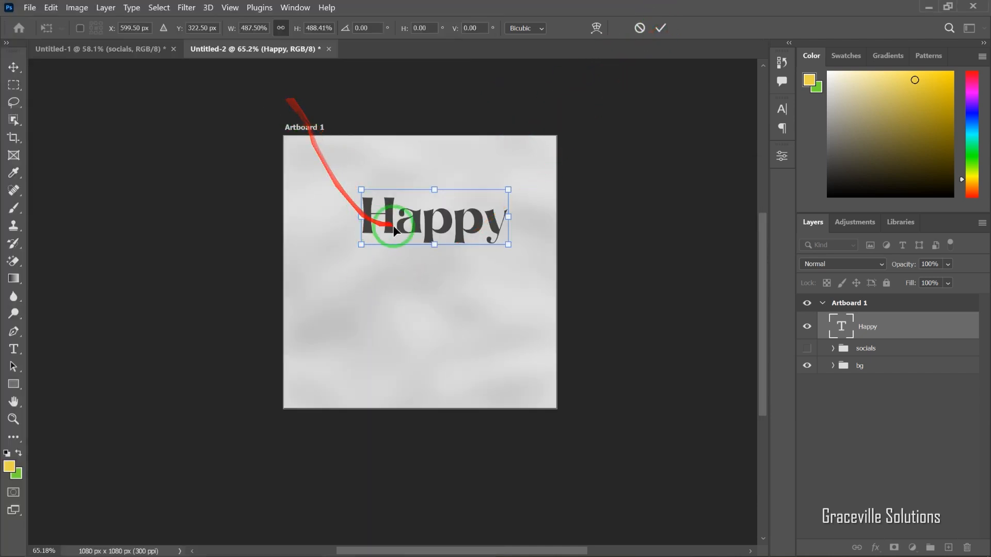
double_click(425, 225)
key("ctrl")
double_click(432, 229)
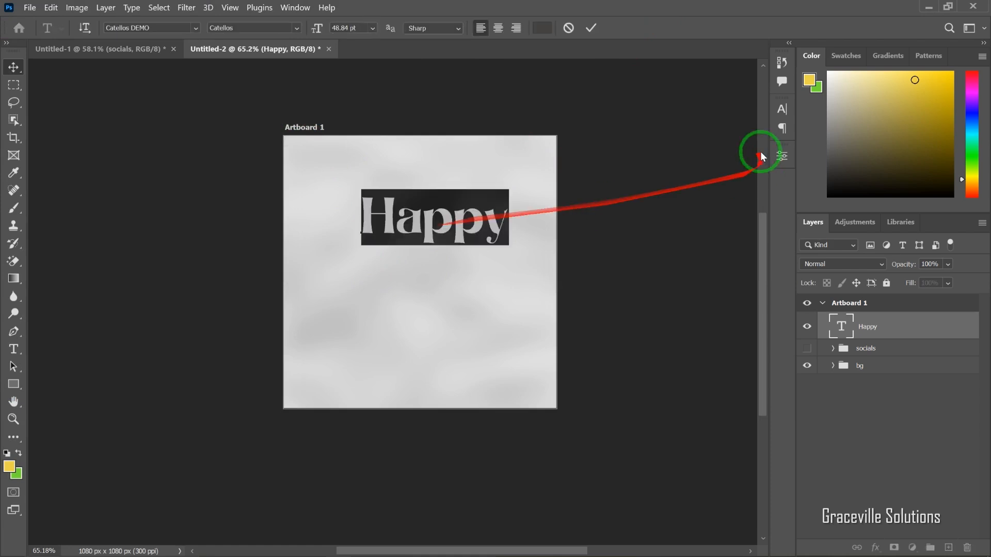
left_click(783, 157)
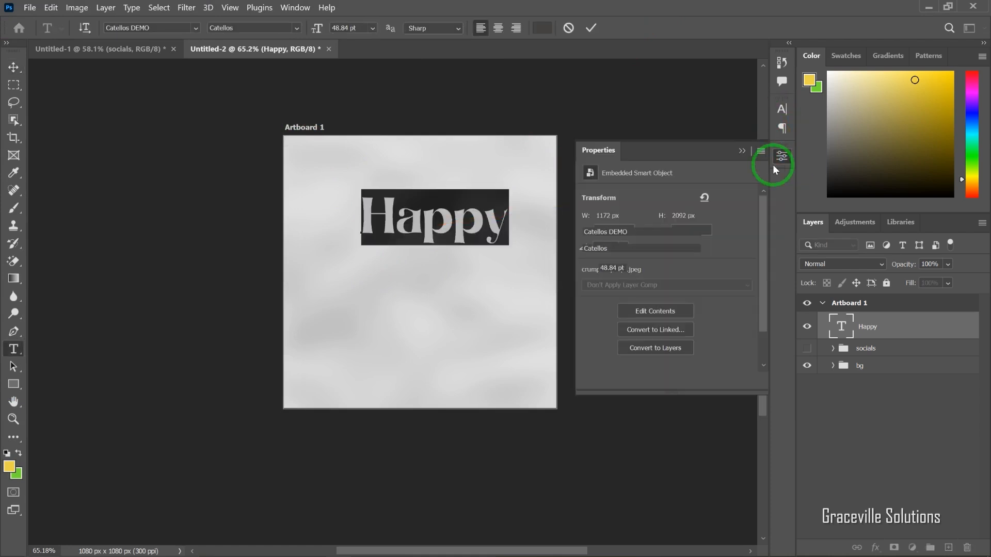
scroll(705, 316, "down", 2)
left_click(696, 249)
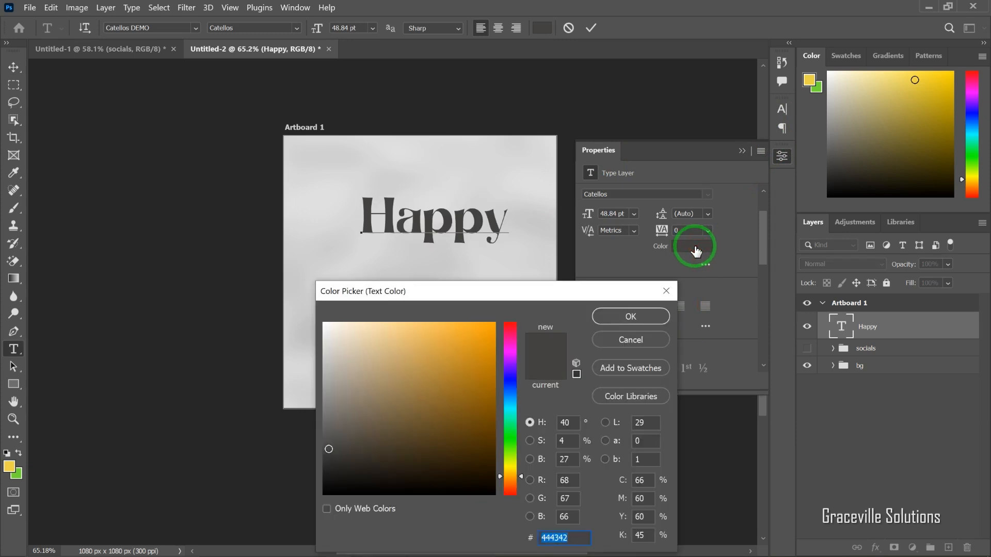
type("52514f")
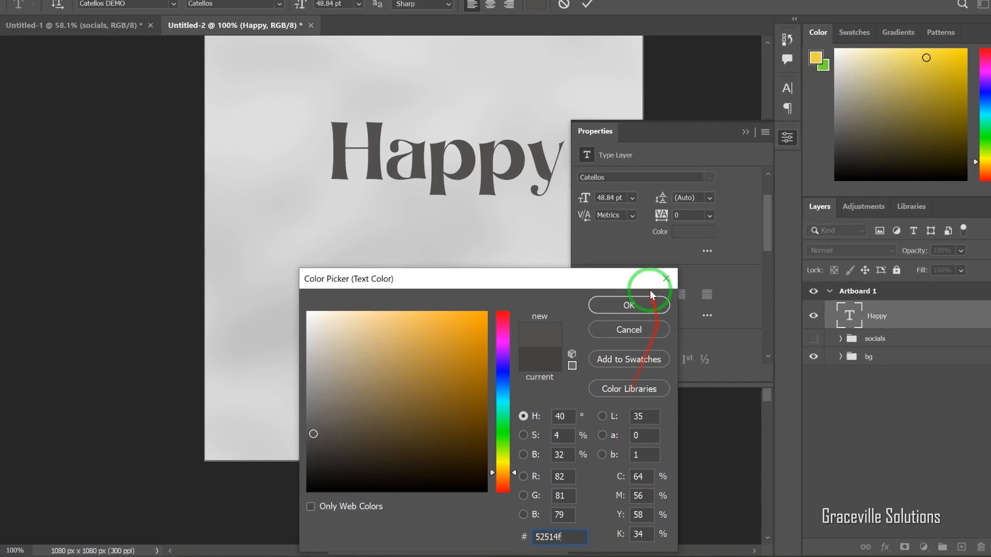
left_click(601, 75)
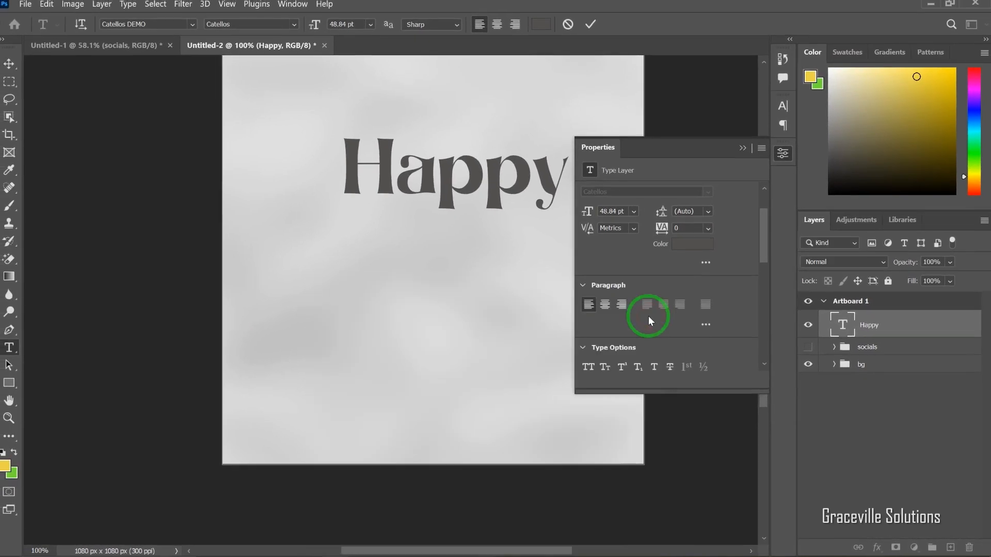
key("ctrl+a")
key("ctrl+0")
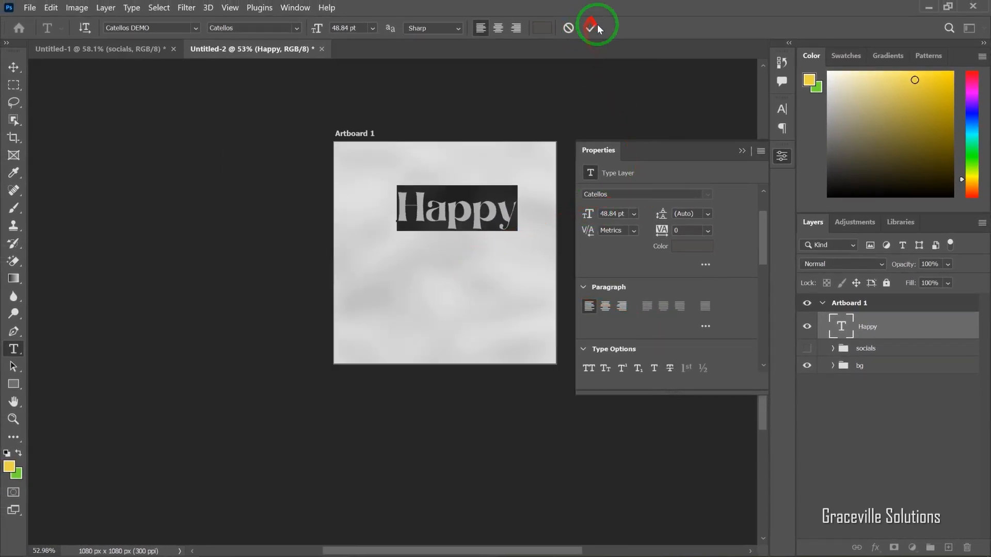
- Duplicate the "Happy" text directly below the original and change the copy's wording to "Easter"
left_click(597, 25)
key("v")
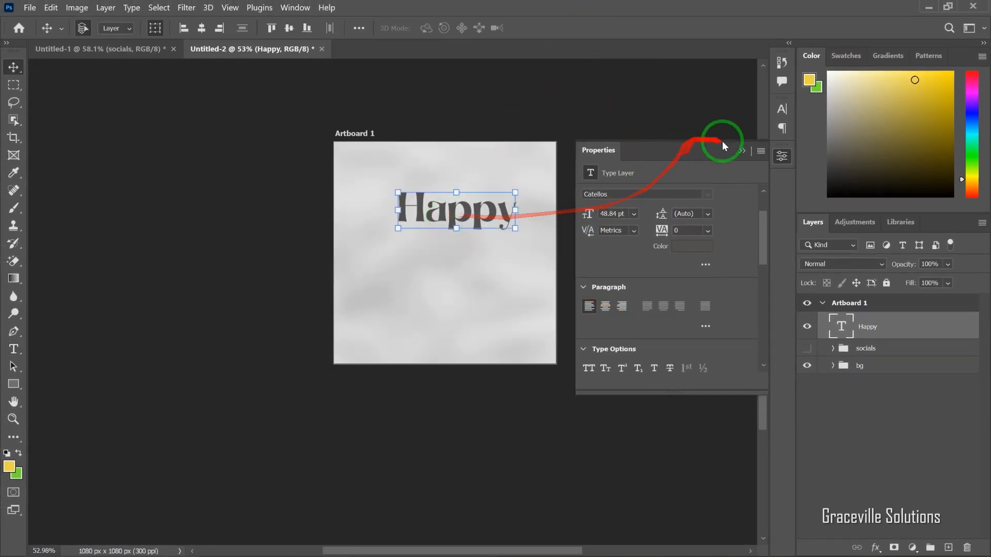
left_click(742, 150)
scroll(460, 217, "up", 1)
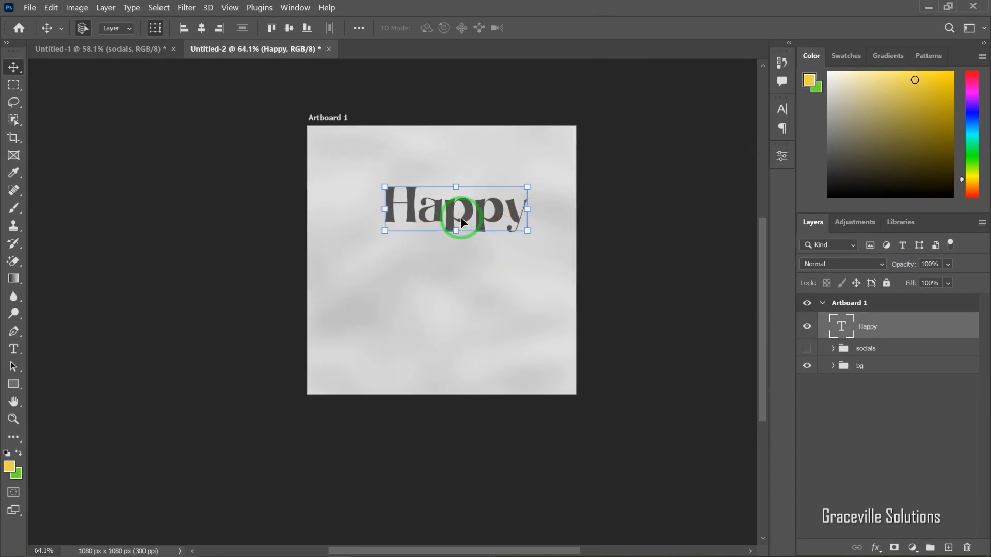
left_click_drag(461, 216, 456, 255)
double_click(455, 252)
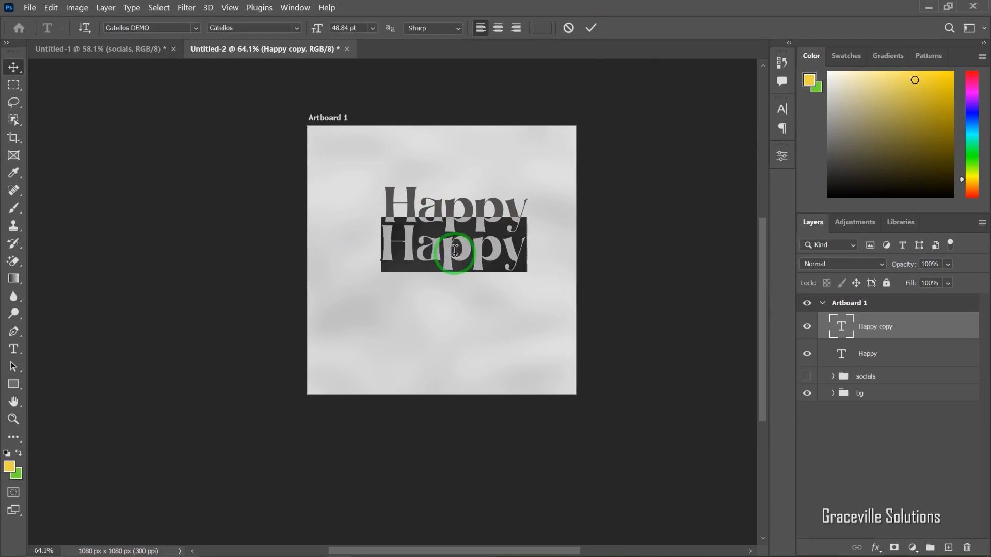
type("Easter")
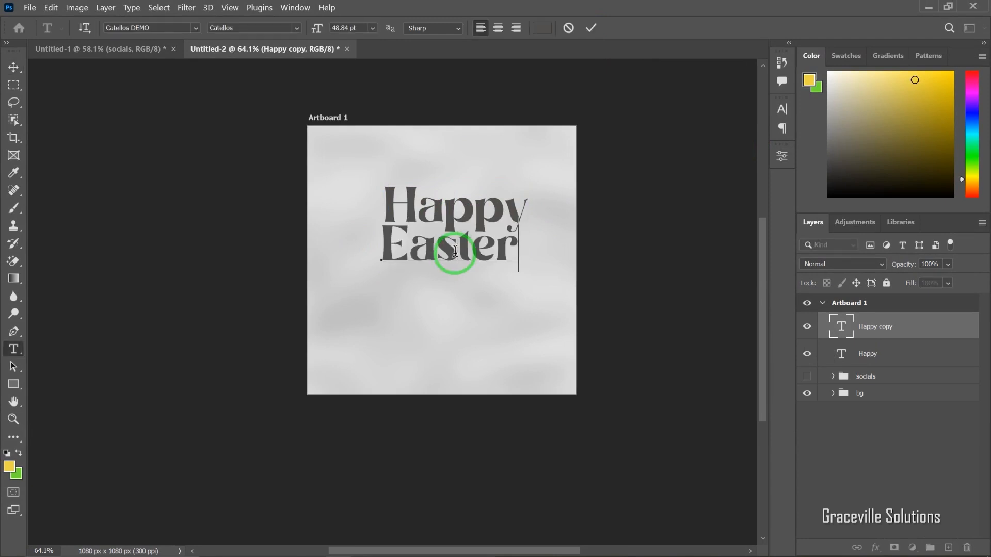
left_click(13, 67)
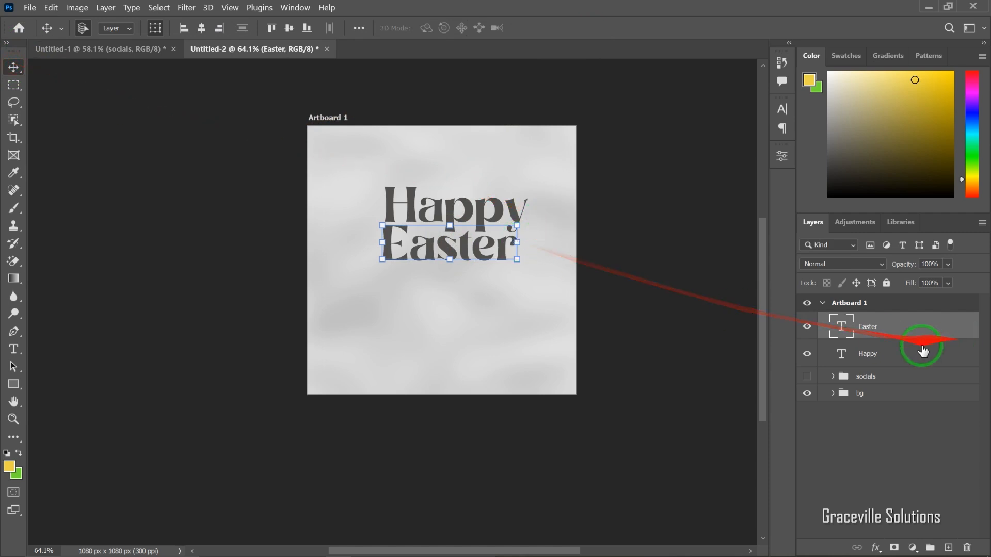
- Move the "Happy" and "Easter" text layers together towards the artboard's upper edge and enlarge them slightly
left_click(891, 356, "shift")
left_click_drag(467, 216, 473, 184)
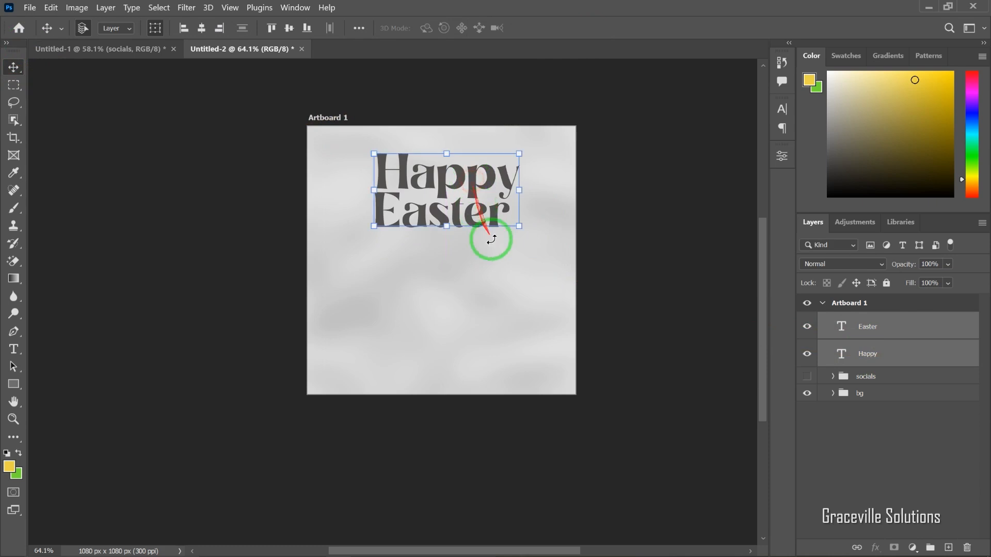
left_click_drag(374, 226, 366, 235)
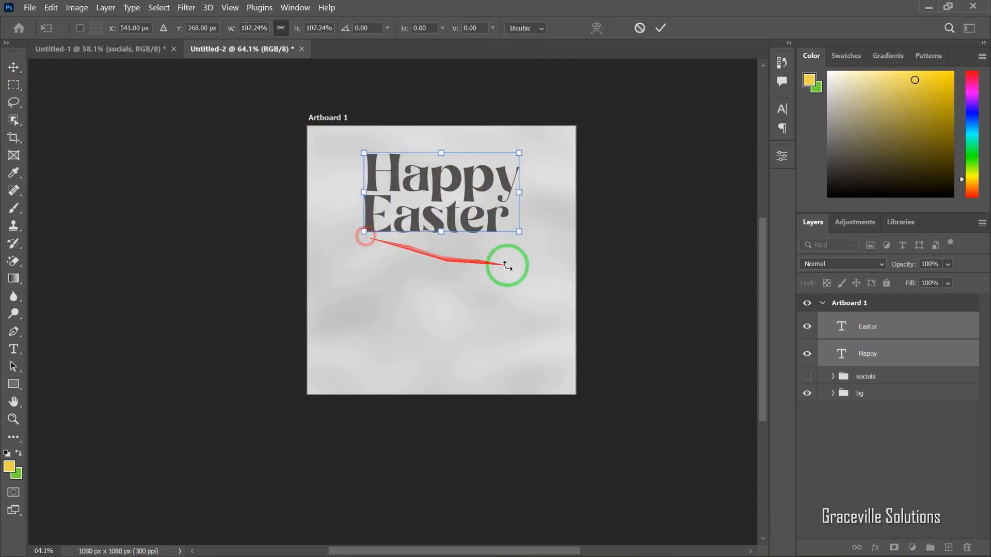
left_click_drag(521, 233, 458, 283)
scroll(526, 239, "down", 2)
key("Return")
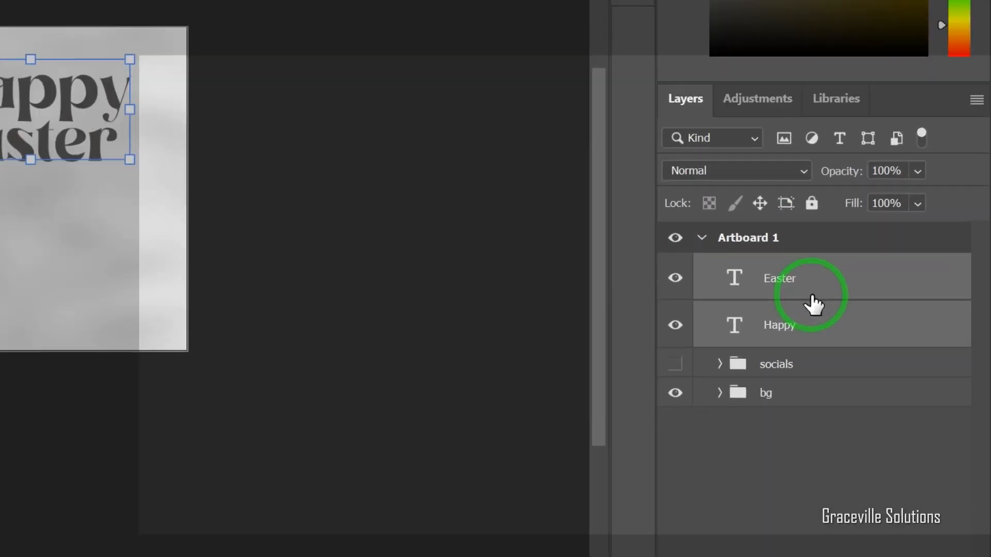
- Group the "Happy" and "Easter" layers and name the group "bg text"
key("ctrl+g")
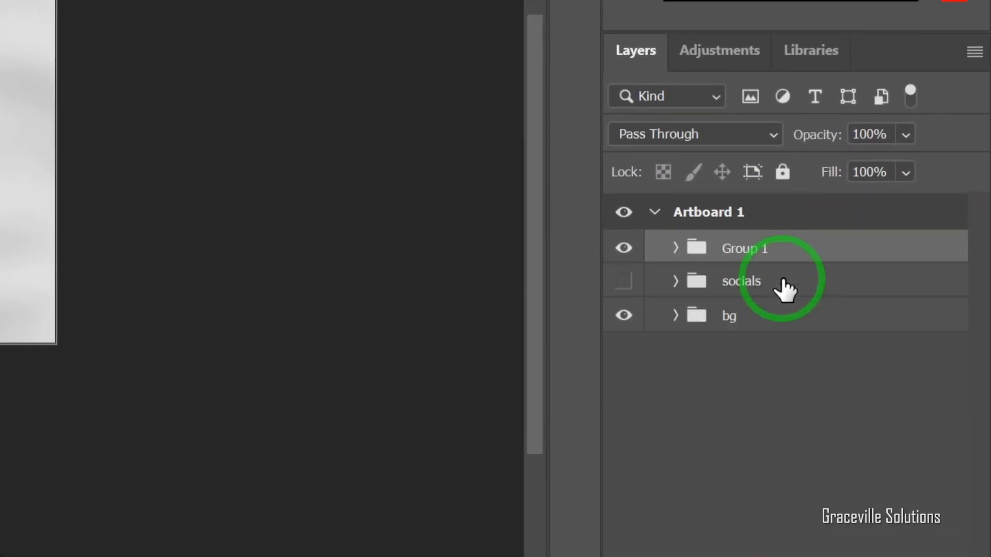
double_click(754, 248)
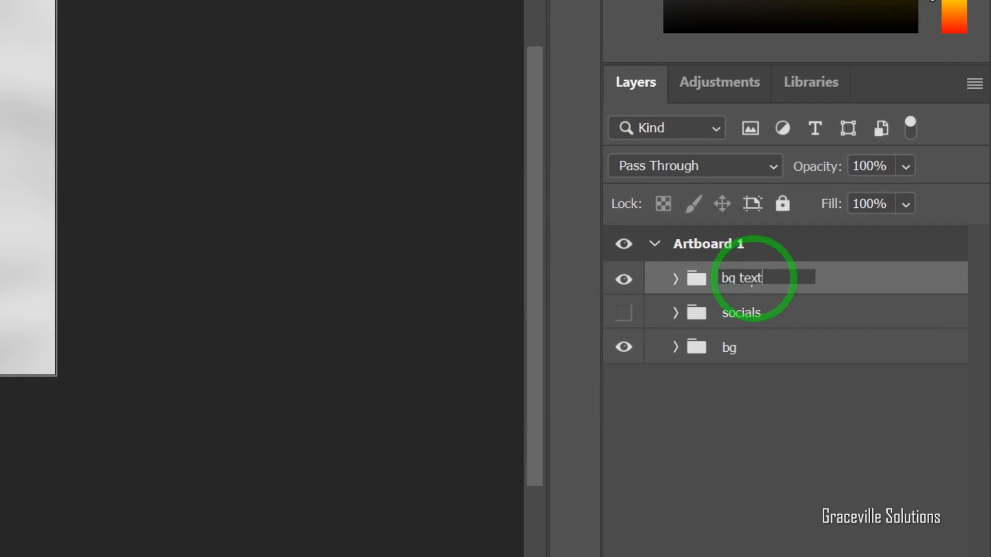
type("bg text")
key("Return")
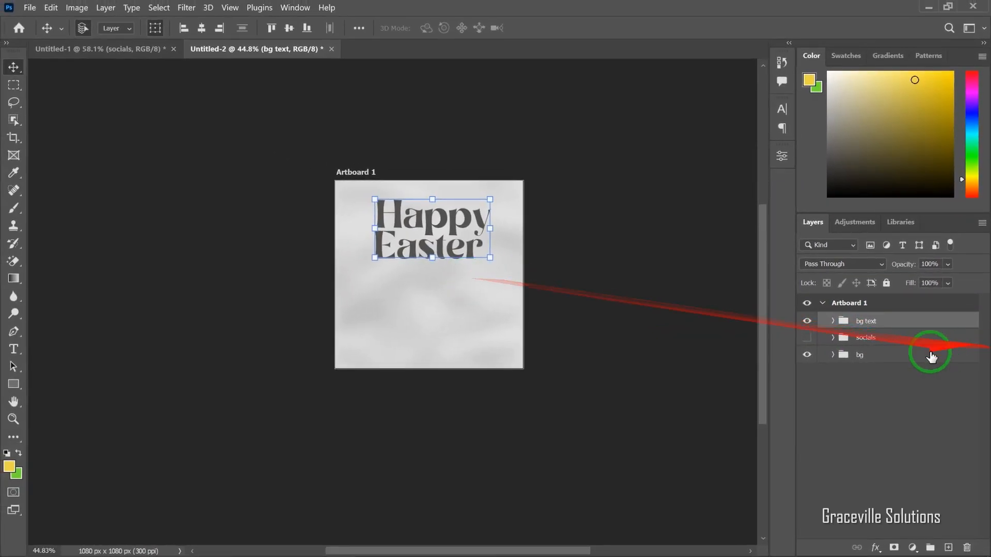
- Convert the "bg text" group to a smart object and rasterize it into a single pixel layer
right_click(864, 328)
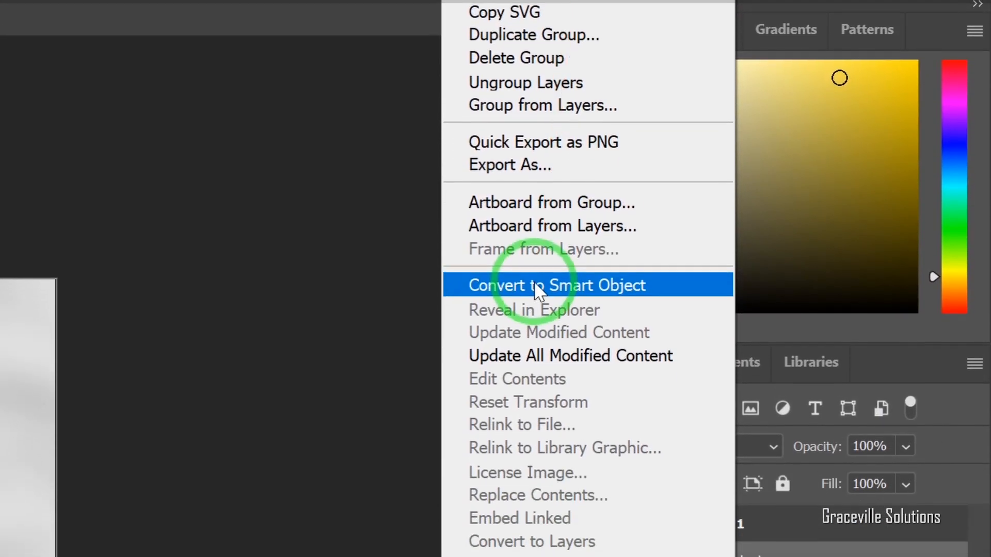
left_click(533, 333)
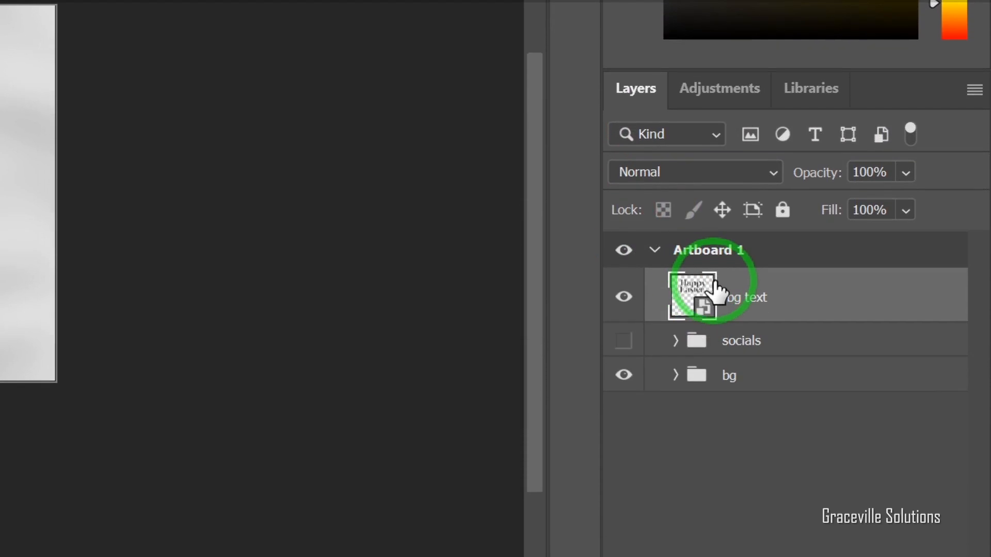
right_click(746, 343)
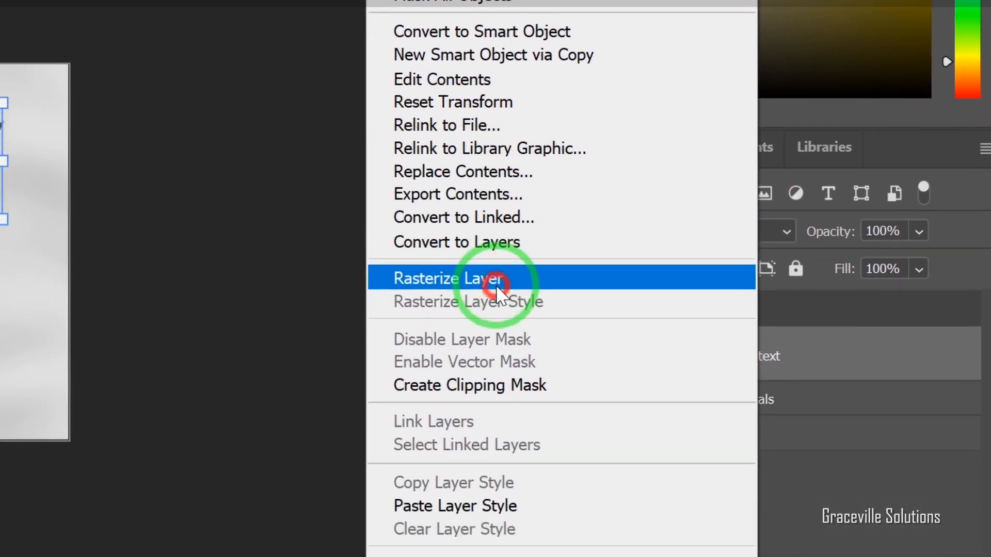
left_click(483, 195)
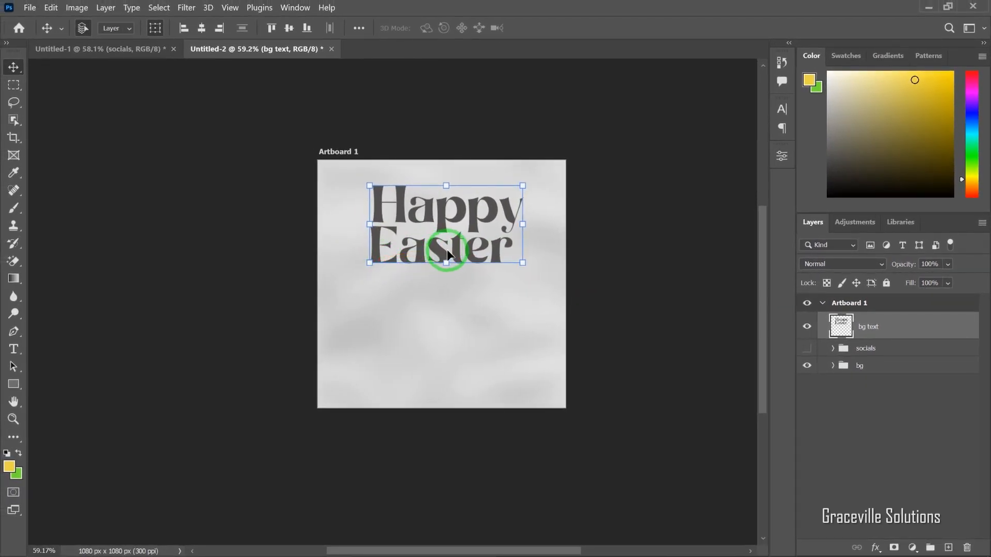
left_click_drag(447, 250, 456, 334)
scroll(457, 335, "down", 4)
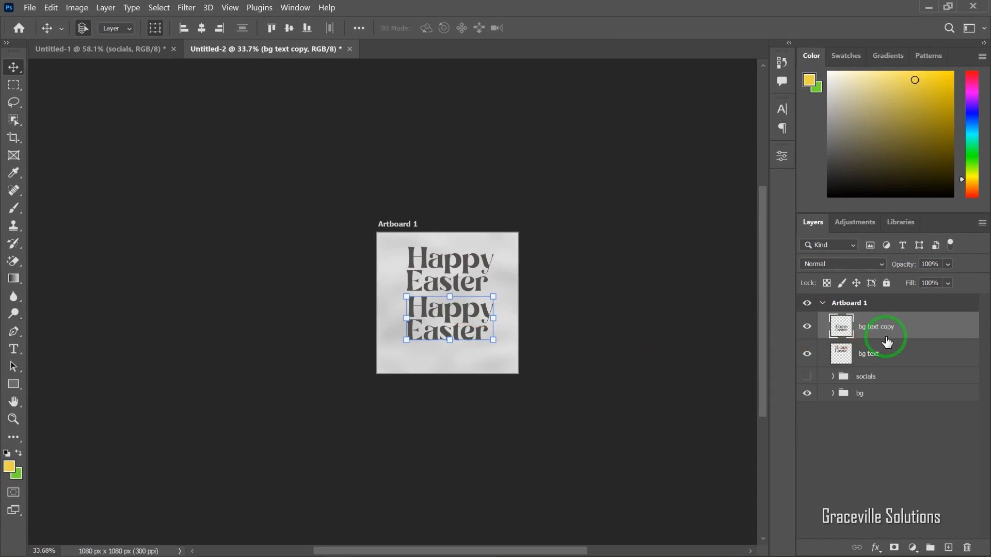
left_click(807, 327)
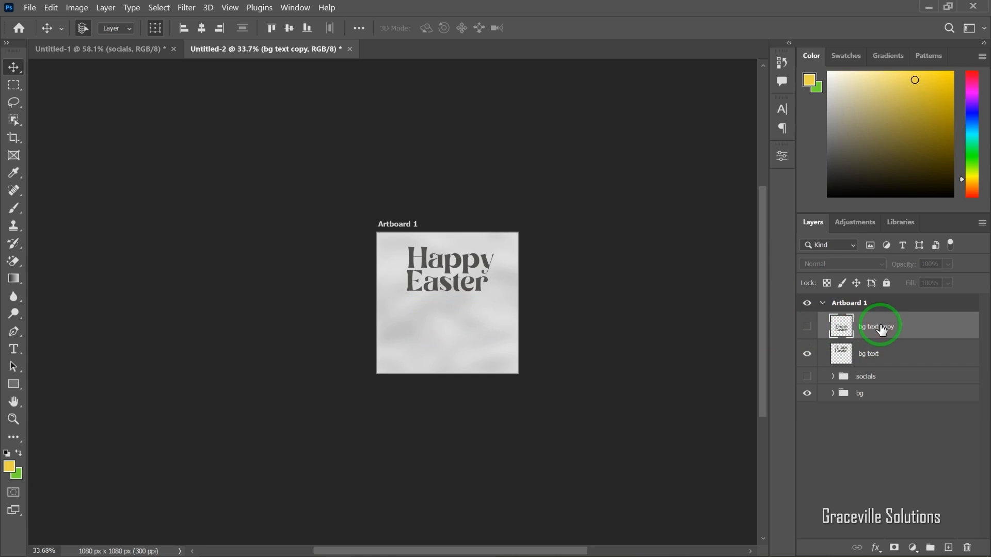
key("Delete")
scroll(446, 289, "up", 3)
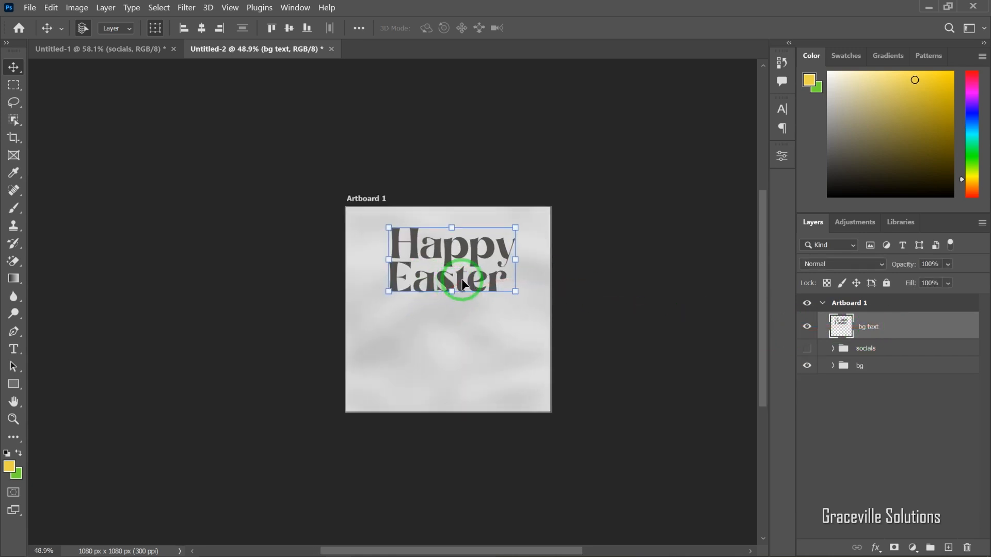
- Lower the opacity of the "bg text" layer to make the "Happy Easter" lettering a faint background tint
left_click(460, 283)
scroll(460, 279, "up", 1)
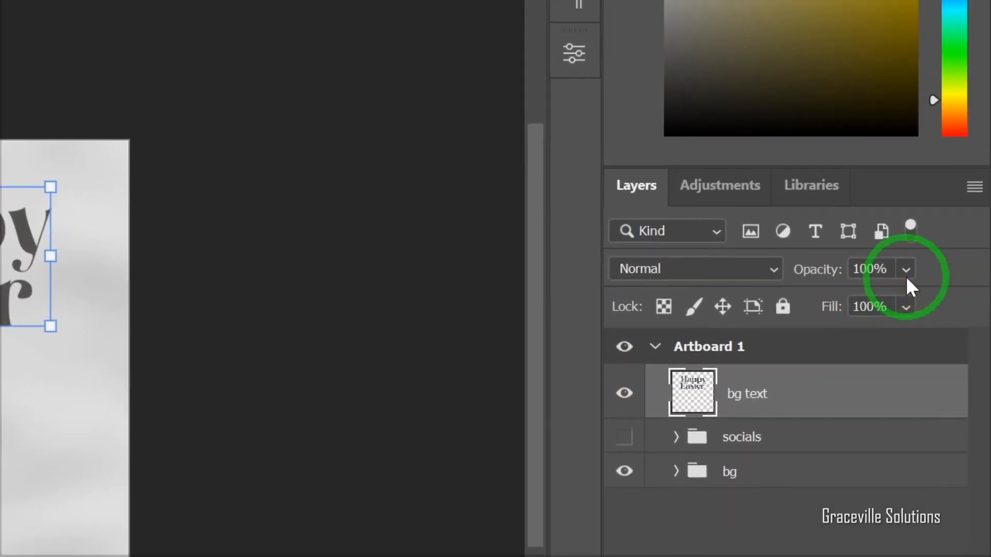
left_click(948, 264)
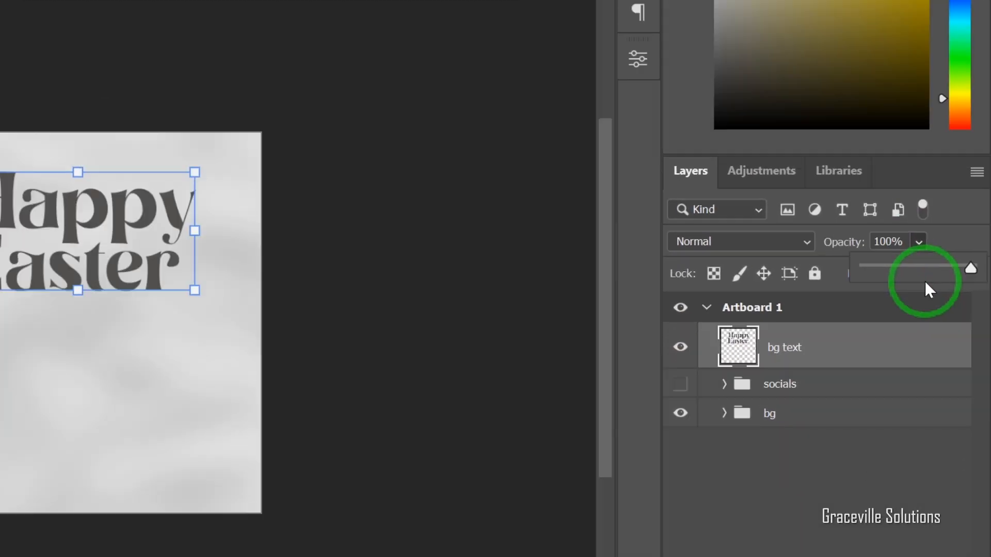
mouse_move(938, 304)
left_mouse_down()
mouse_move(967, 301)
mouse_move(953, 280)
mouse_move(922, 283)
left_mouse_up()
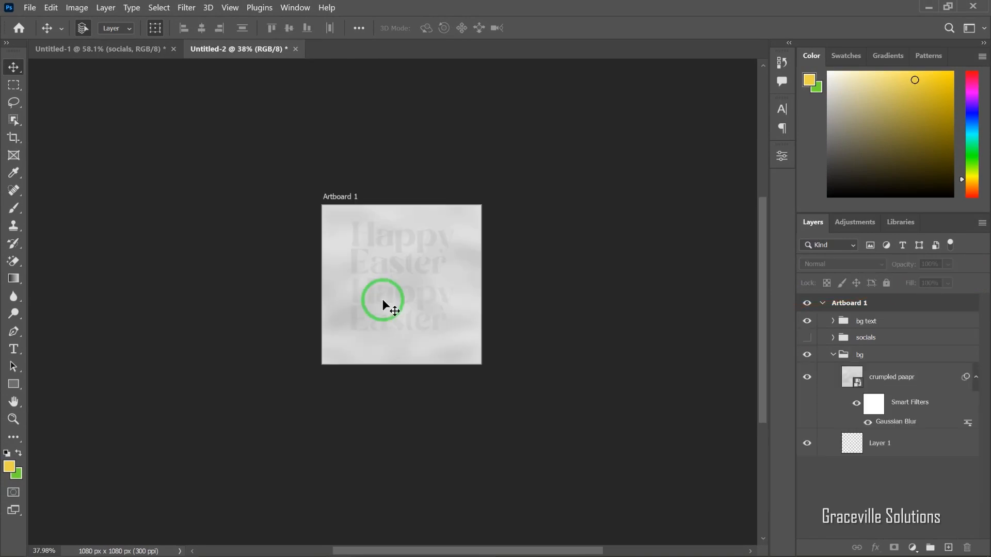
- Switch to the design folder in File Explorer and place the "cloth with red" image over the faint text on the Photoshop artboard
scroll(379, 299, "down", 1)
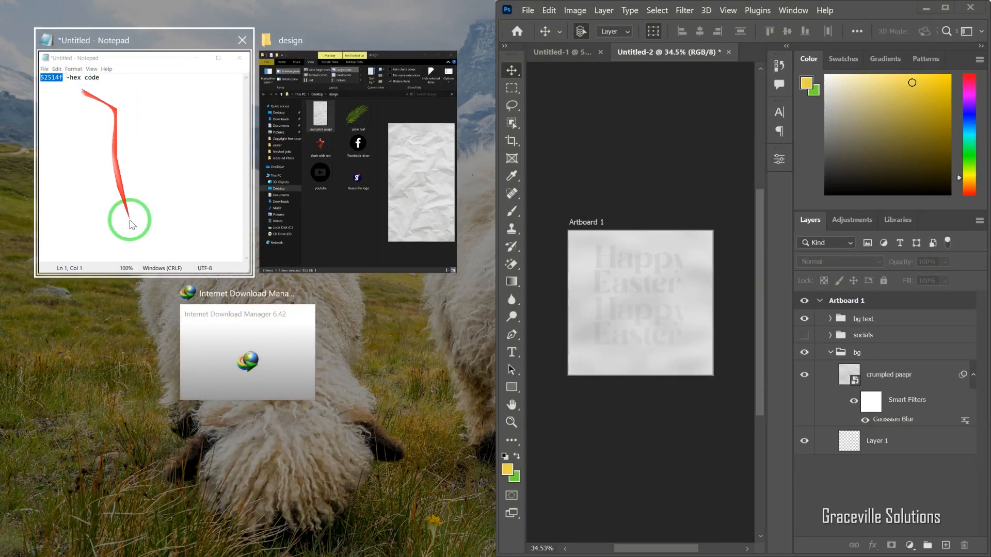
left_click(398, 61)
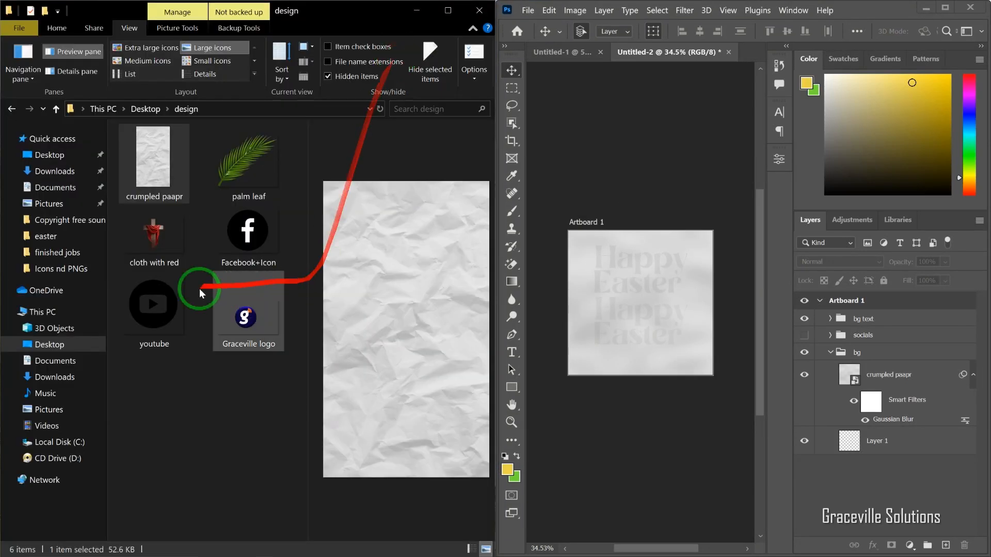
left_click_drag(146, 232, 685, 309)
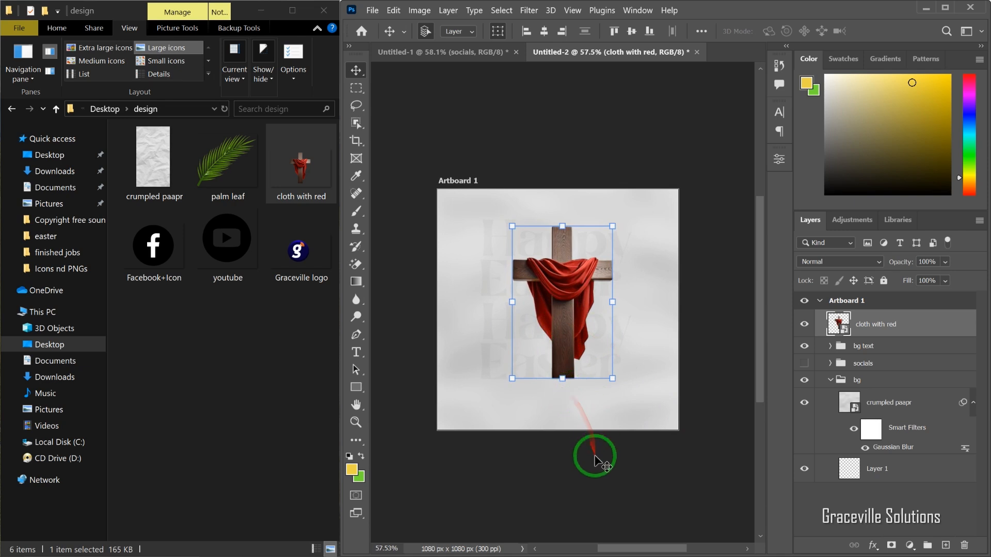
scroll(594, 456, "up", 3)
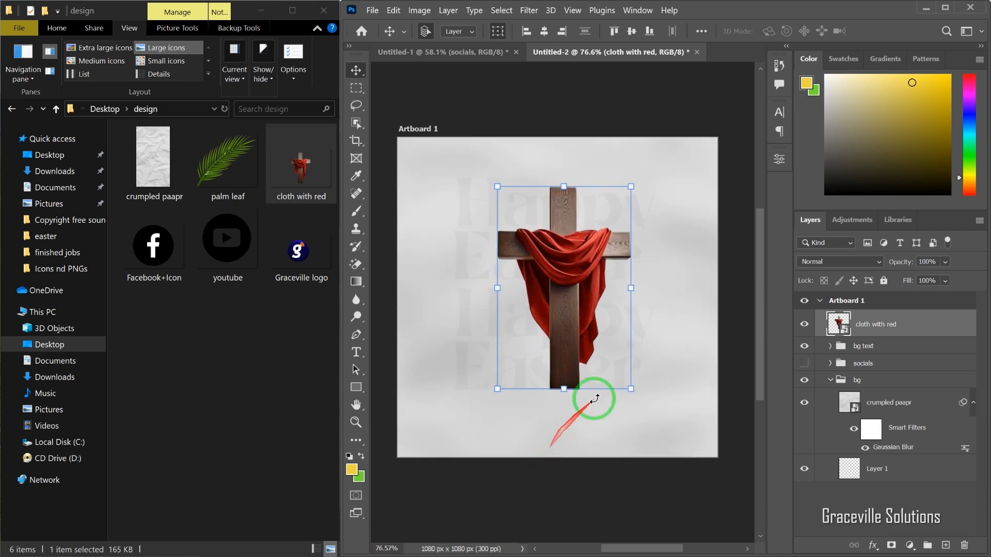
mouse_move(759, 276)
left_mouse_down()
mouse_move(764, 266)
mouse_move(764, 274)
left_mouse_up()
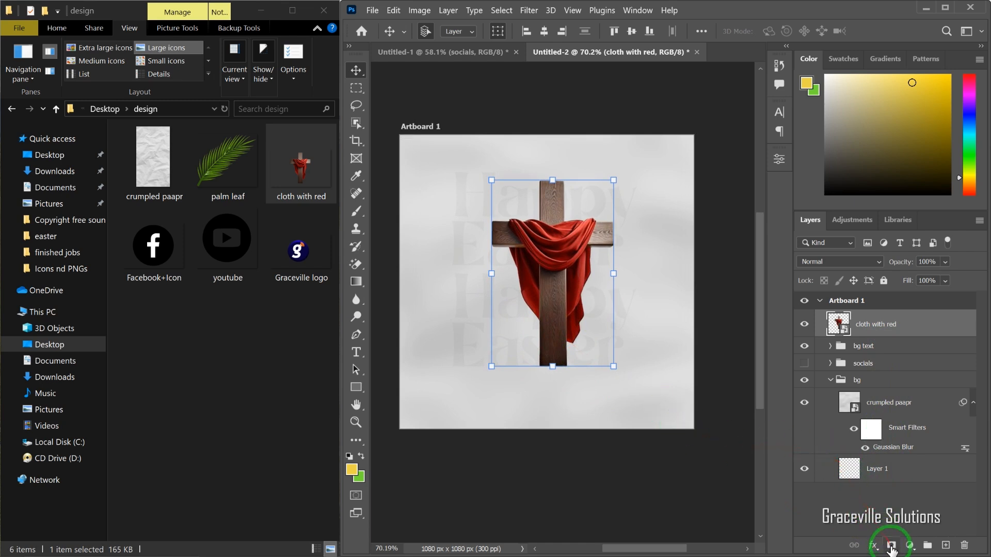
- Add a layer mask to the "cloth with red" layer and activate the Gradient tool
left_click(891, 546)
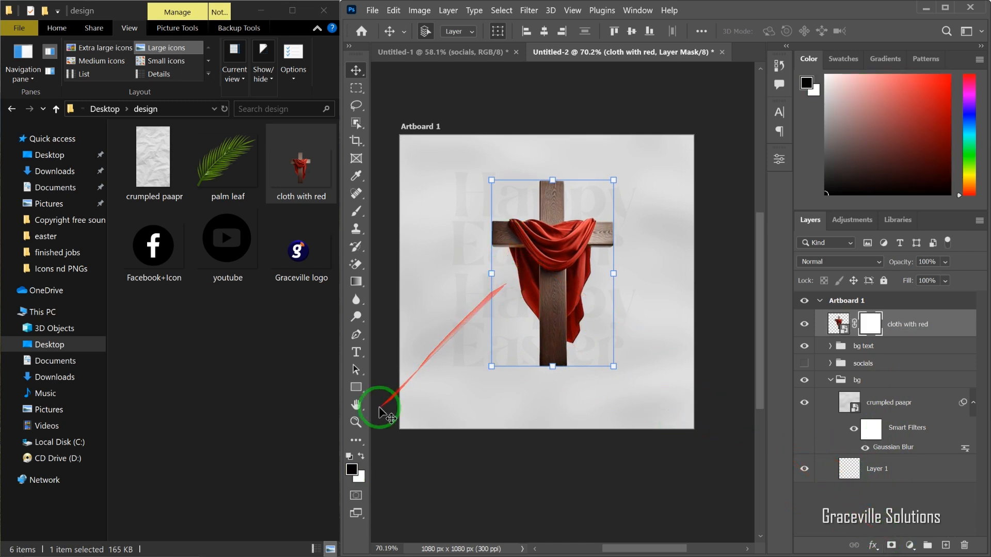
key("b")
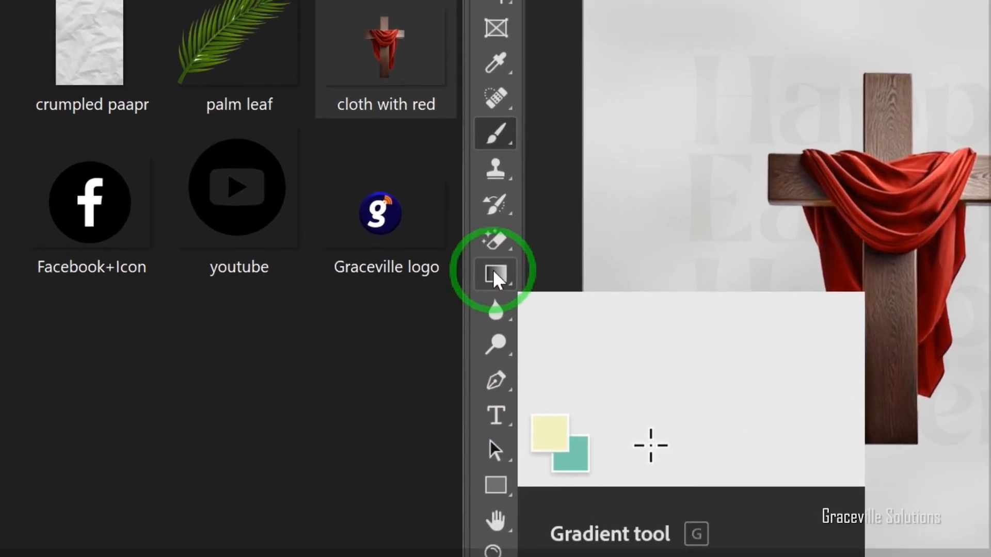
right_click(499, 285)
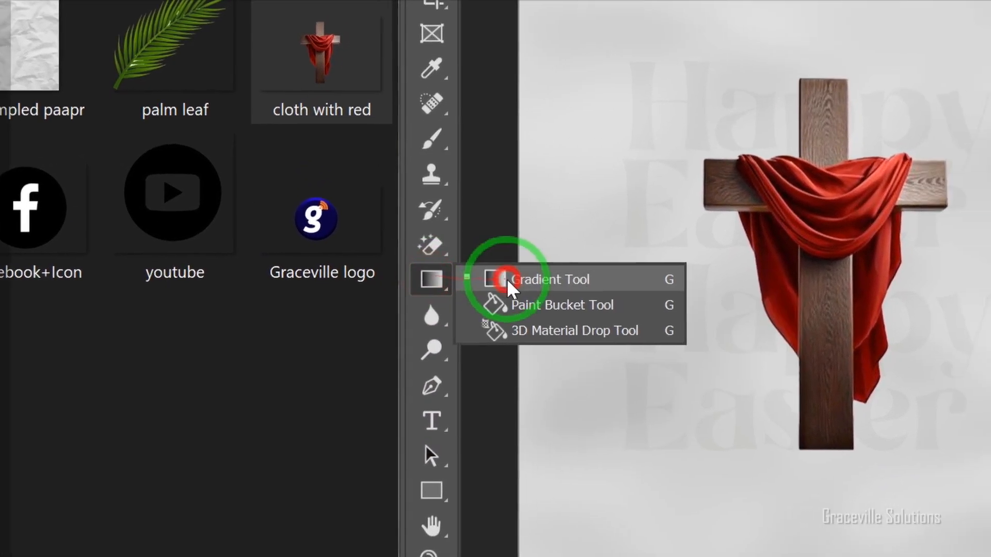
left_click(566, 279)
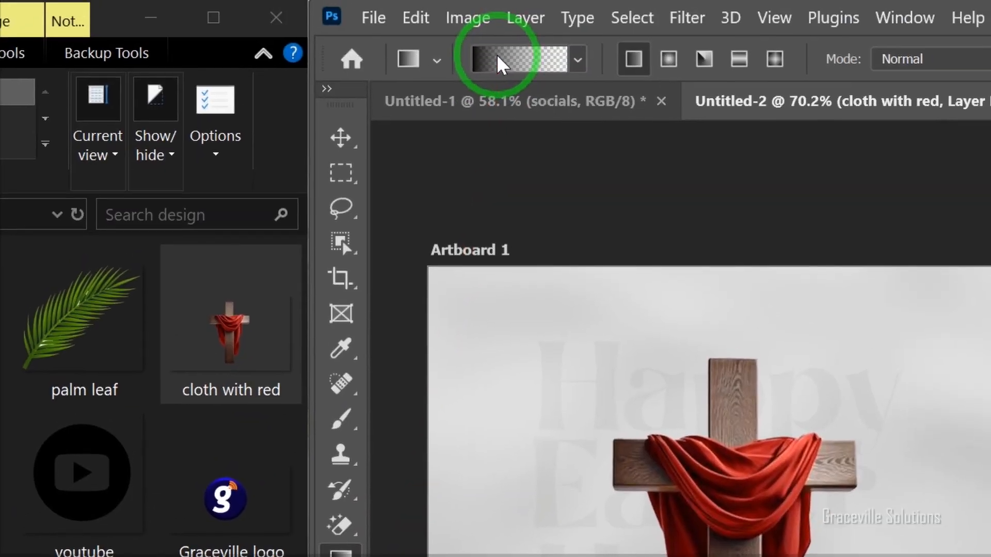
- Choose the Foreground to Transparent preset and apply the gradient upward from the cross's base on the mask to fade its lower part
left_click(515, 4)
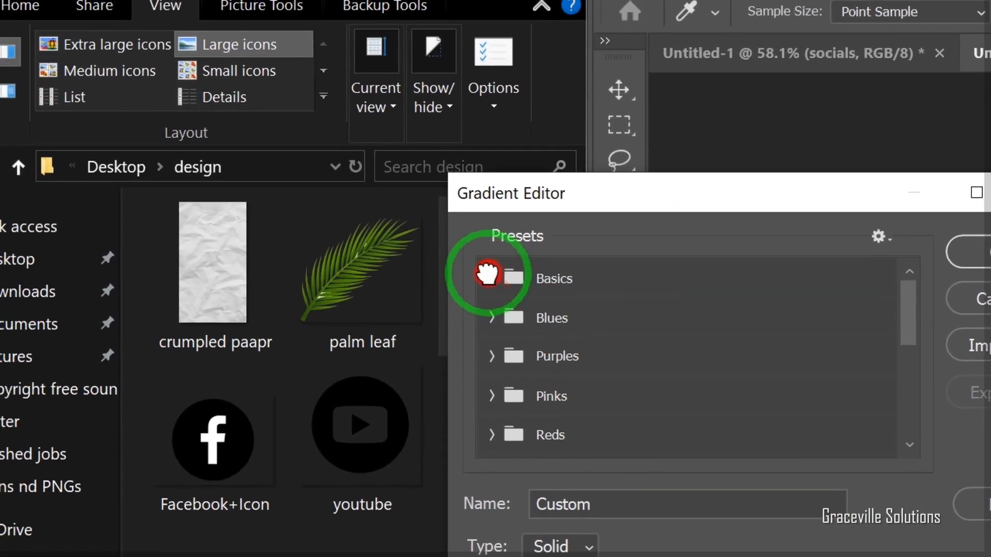
left_click(454, 242)
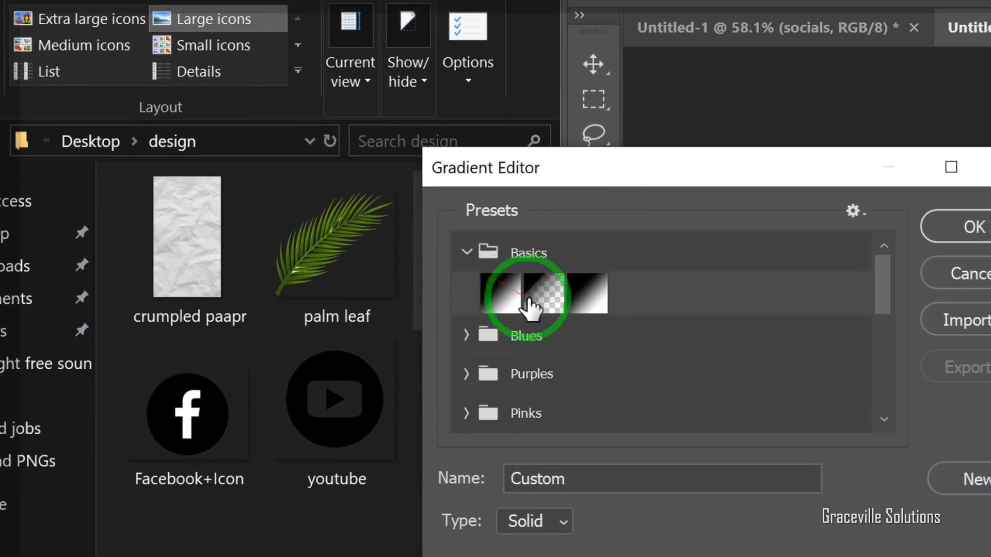
left_click(502, 281)
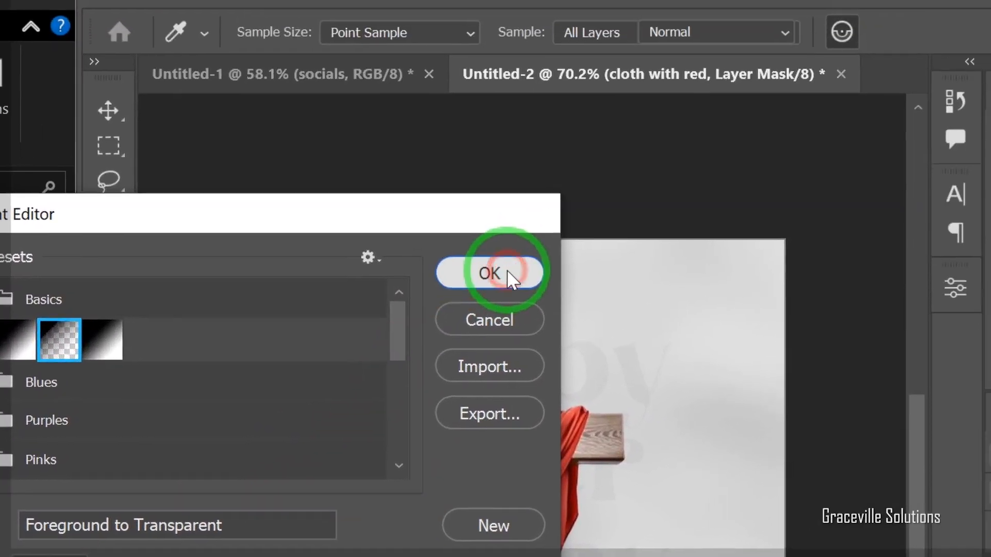
left_click(794, 29)
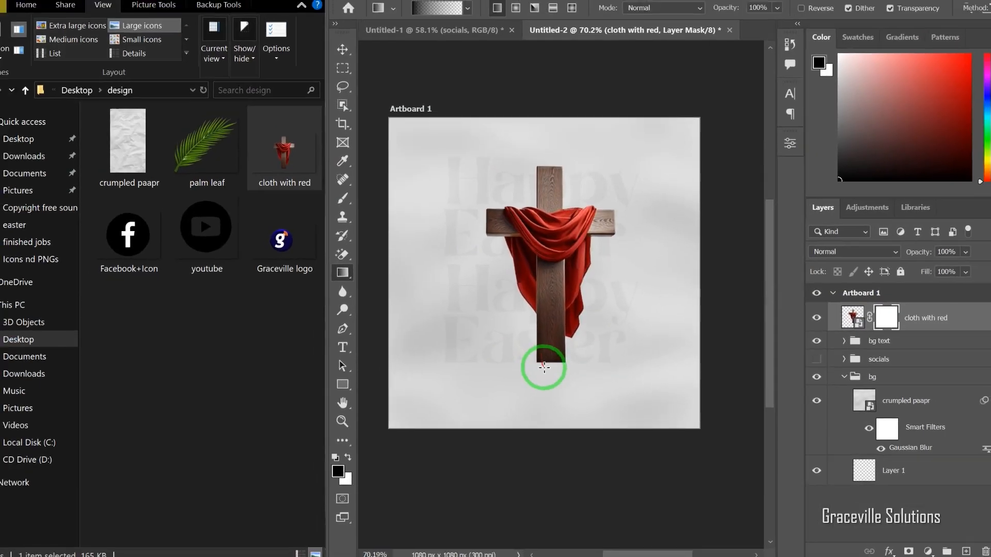
left_click_drag(551, 371, 555, 270)
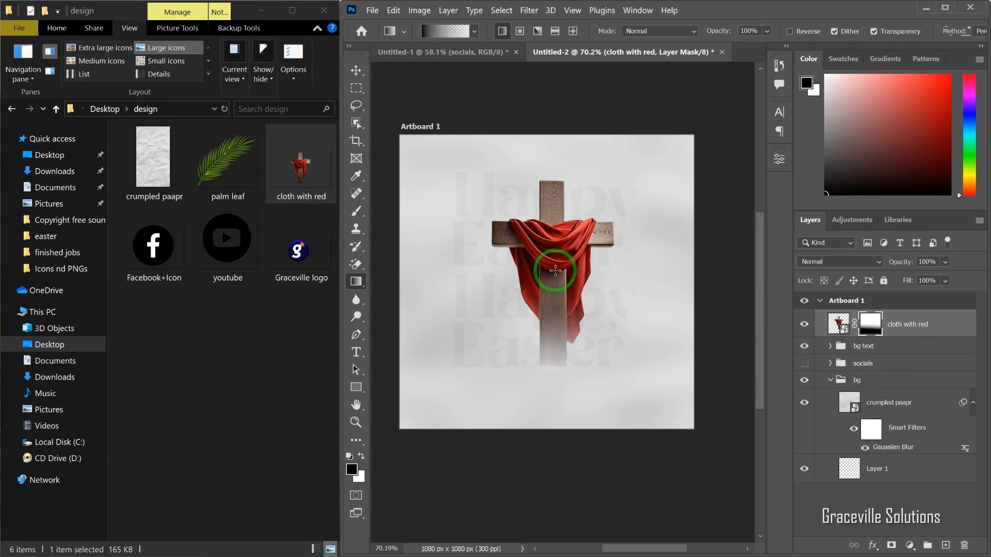
- Apply another upward Foreground to Transparent gradient on the "cloth with red" mask to fade the cross's base further
left_click_drag(559, 385, 562, 302)
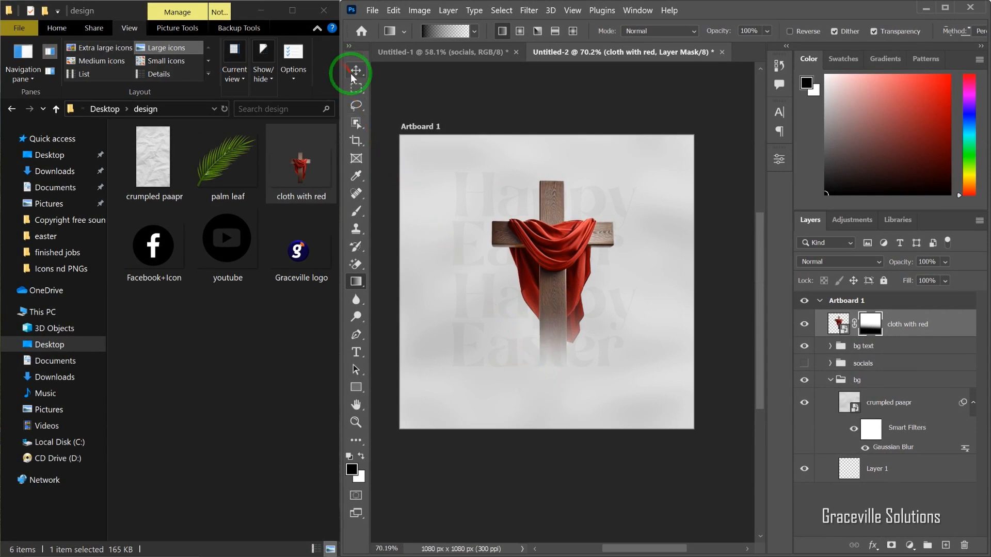
left_click(351, 73)
scroll(480, 176, "down", 2)
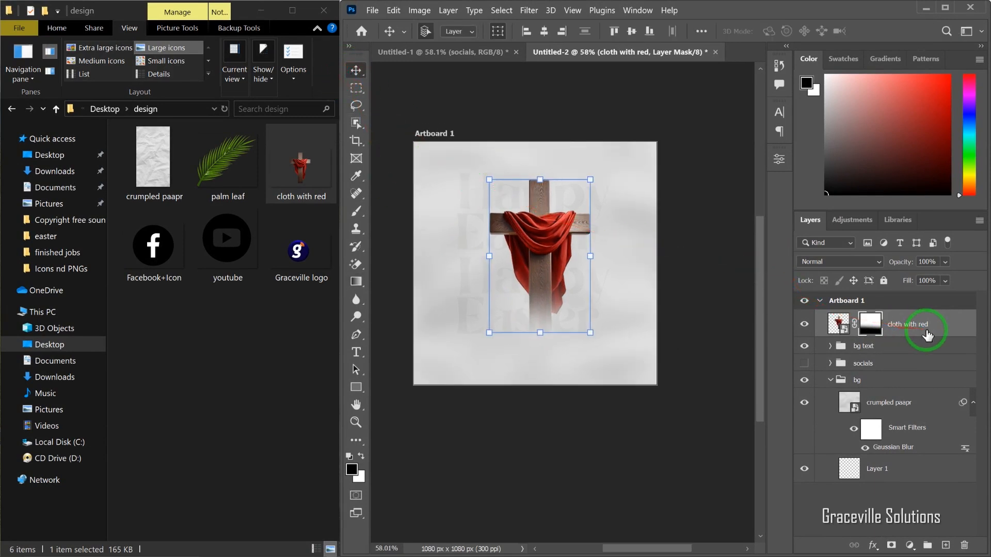
- Group the "cloth with red" layer, collapse the group and name it "cross"
key("ctrl+g")
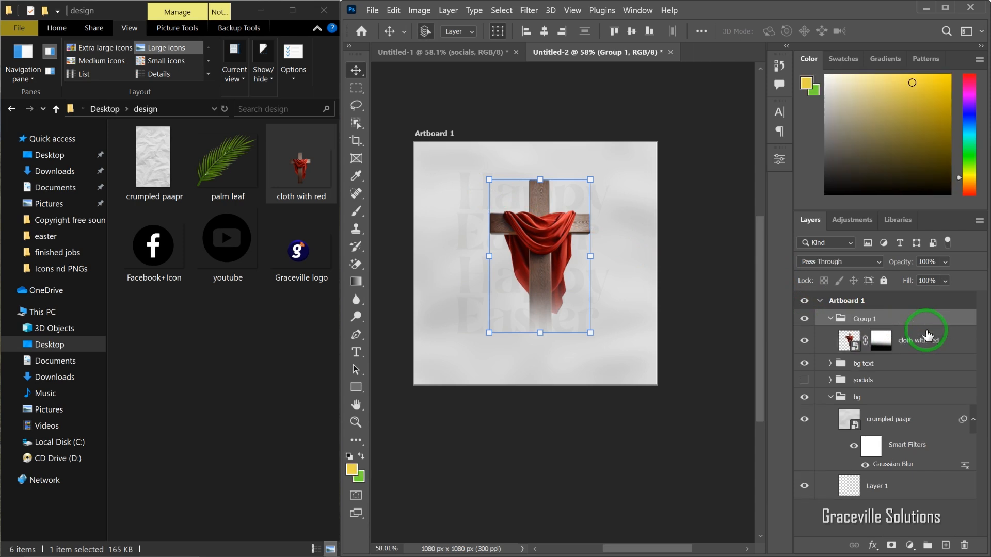
left_click(831, 319)
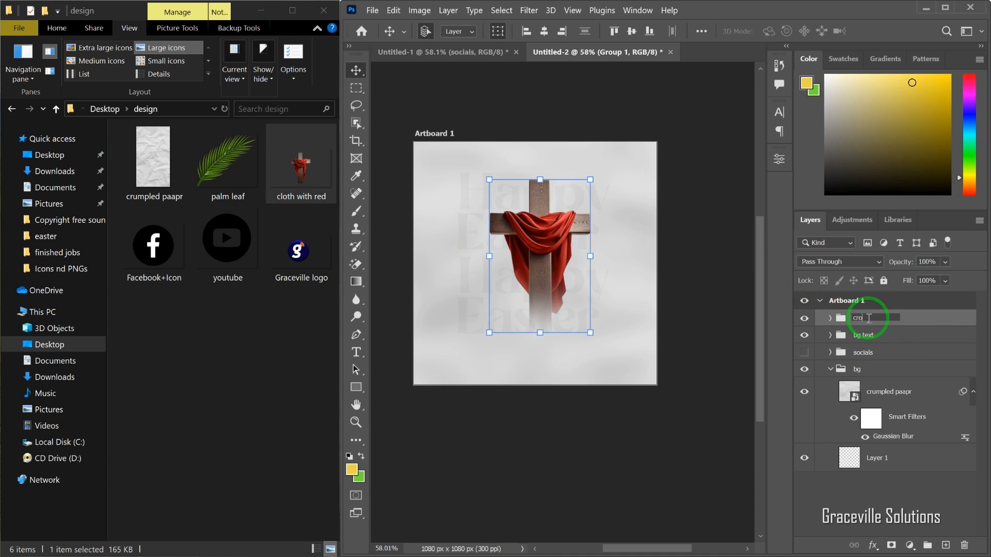
scroll(532, 317, "up", 1)
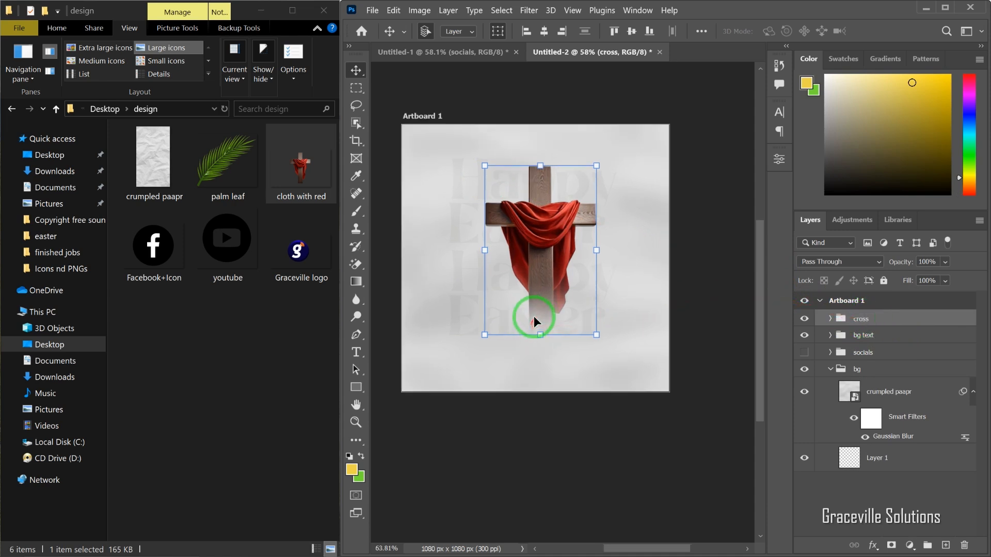
scroll(533, 316, "down", 3)
left_click(605, 407)
scroll(569, 312, "up", 4)
scroll(569, 311, "down", 3)
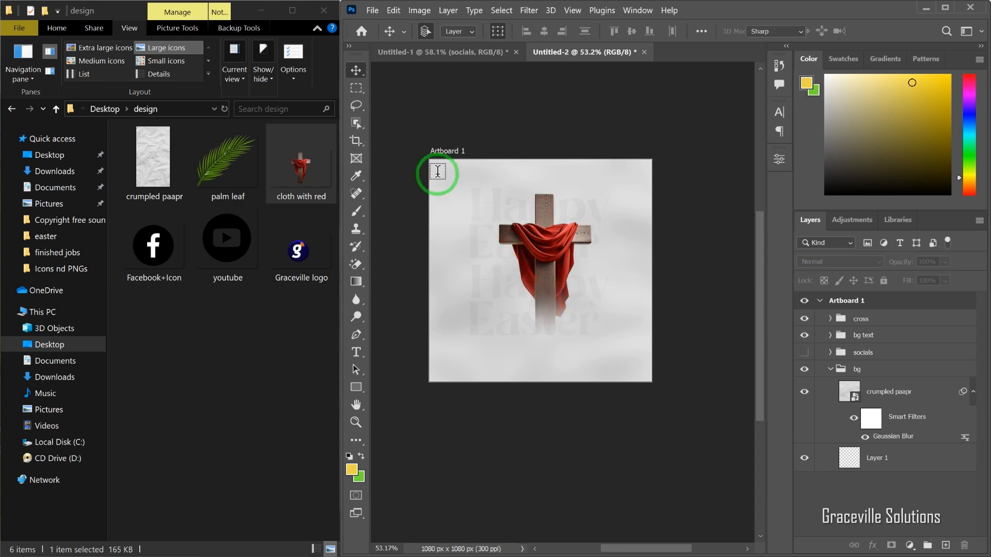
- Add the text "Easter" in the Catellos DEMO font at 10 pt near the cross's lower part
key("t")
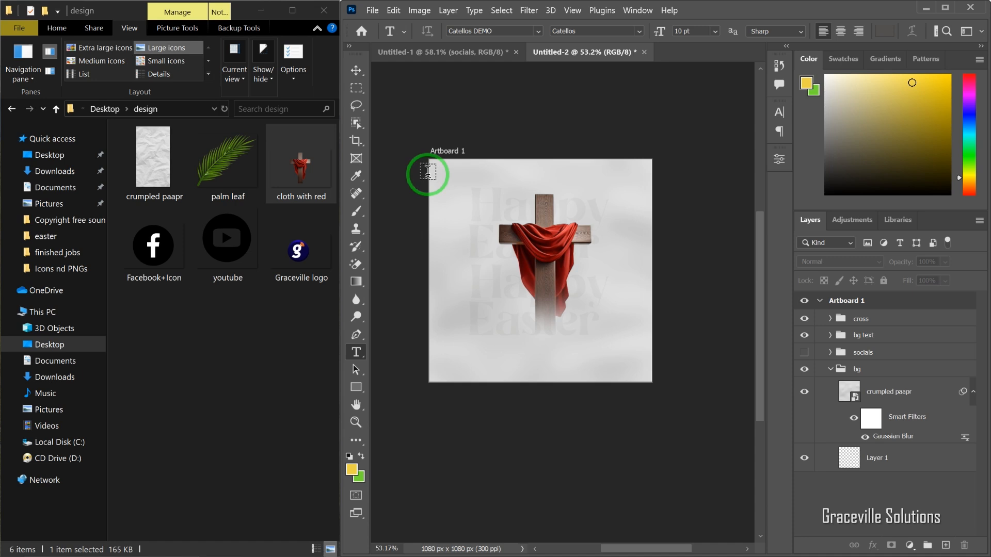
scroll(458, 275, "up", 4)
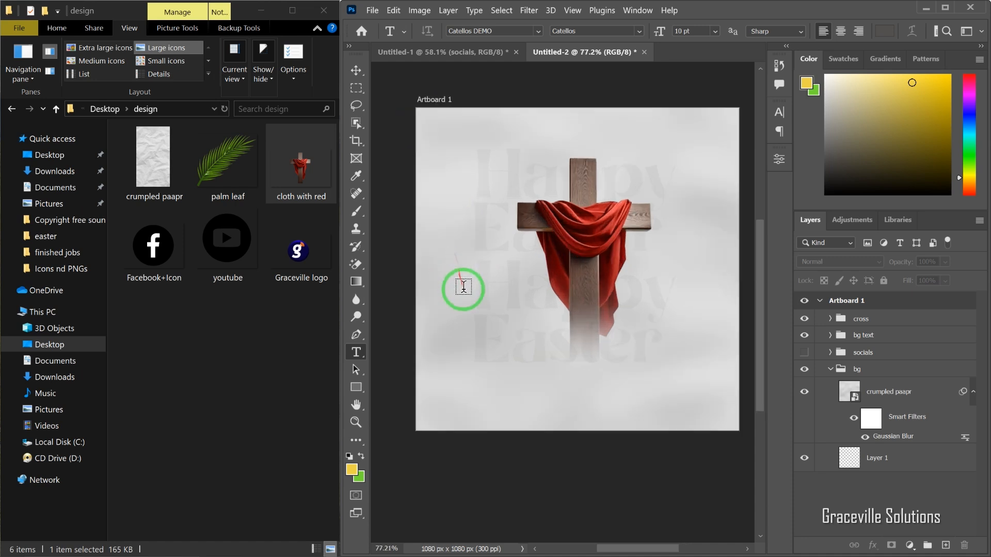
left_click(486, 316)
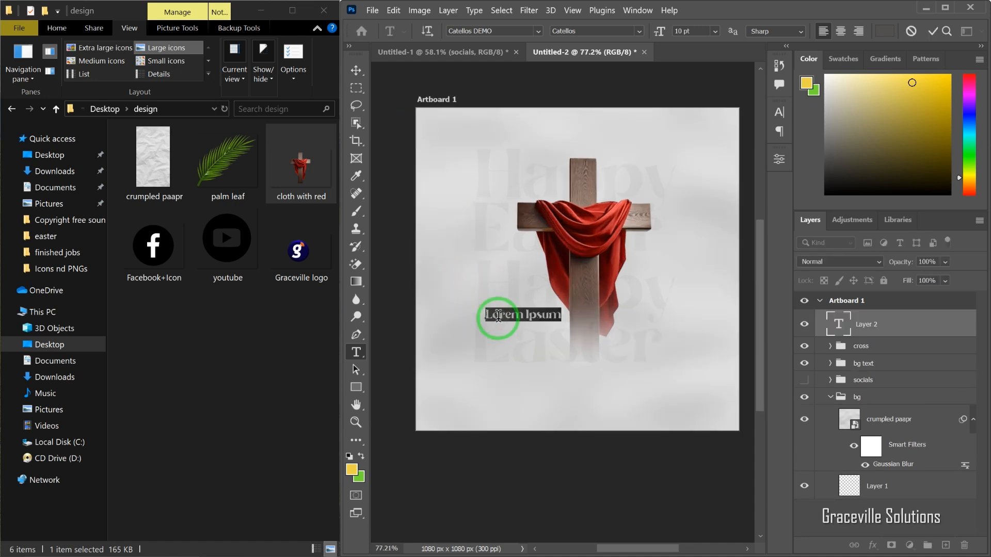
left_click(498, 317)
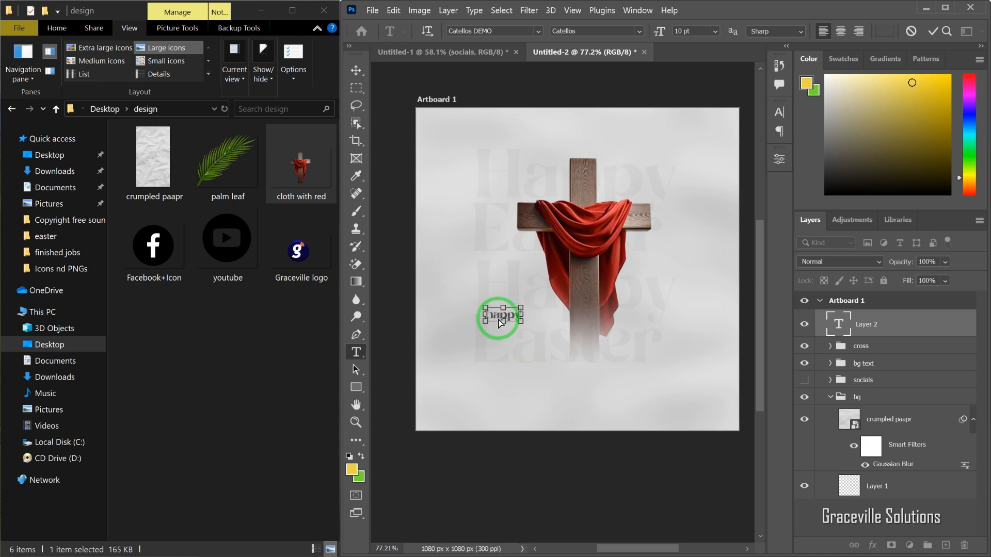
left_click(355, 70)
- Enlarge the "Easter" text into a wide headline centred over the cross's faded base, and collapse the "bg" group
scroll(435, 221, "down", 3)
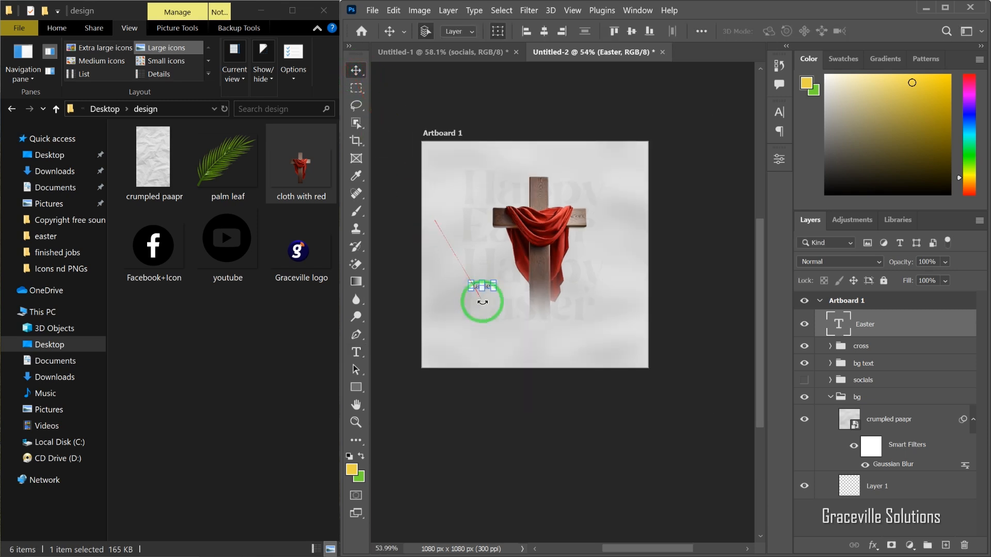
left_click_drag(494, 289, 611, 348)
left_click_drag(575, 316, 580, 316)
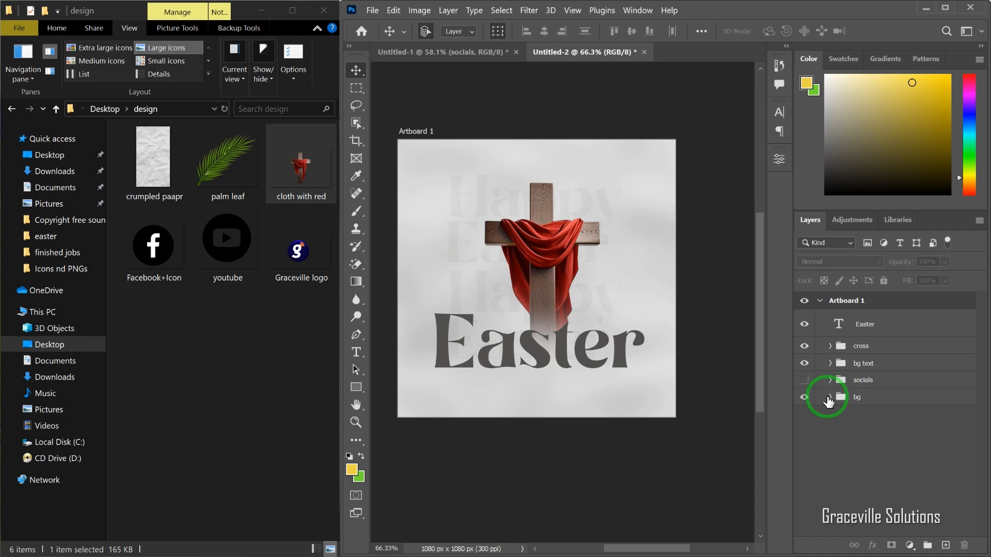
- Add the text "happy" beside the cross and set its font to Betty Lavea
key("t")
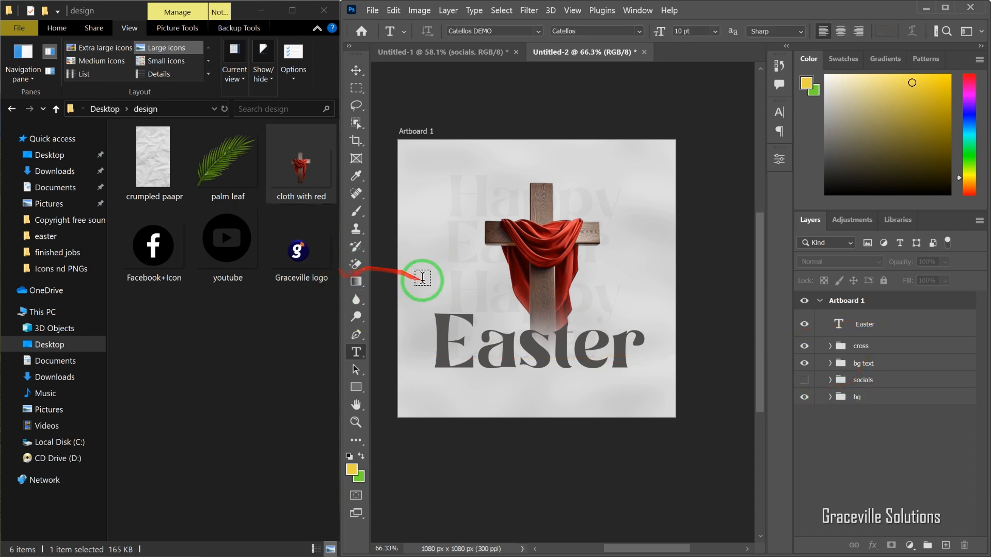
left_click(432, 263)
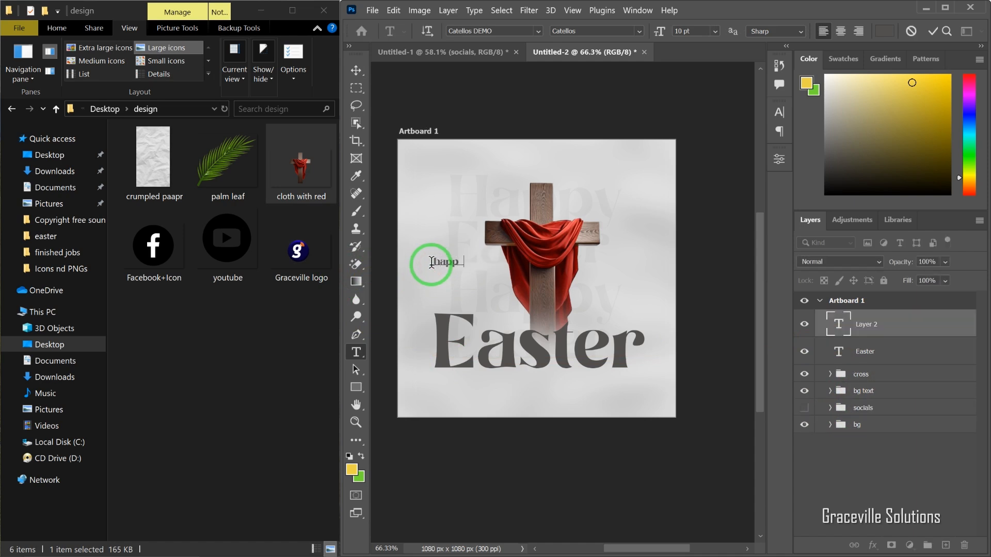
left_click(537, 32)
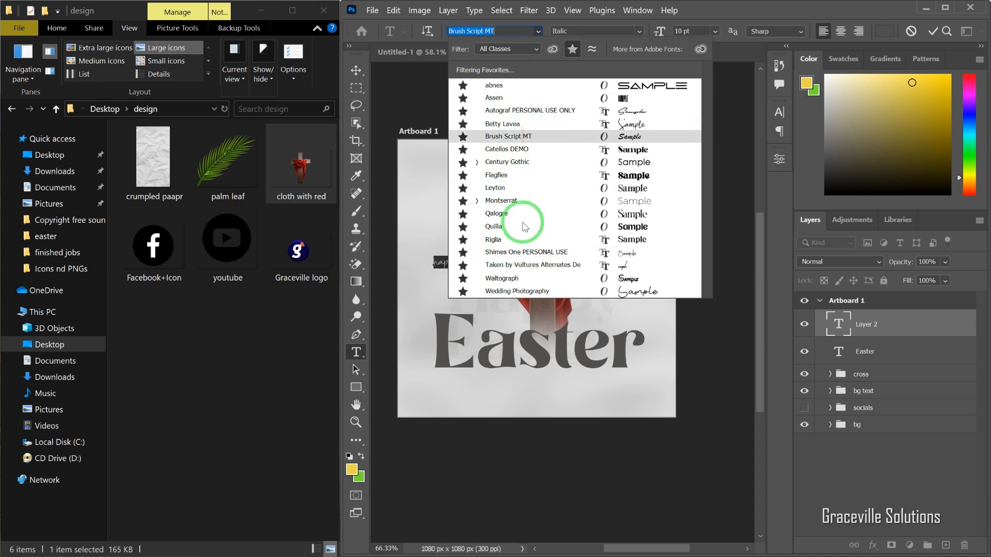
left_click(547, 123)
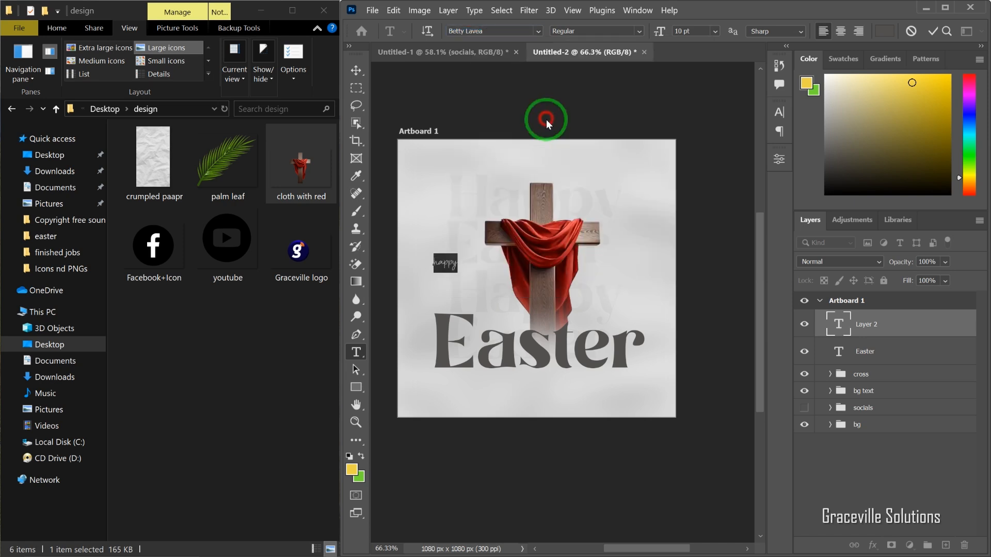
- Scale the "happy" text to about 192% and place it just above the "Ea" of the Easter headline
left_click(356, 70)
scroll(456, 269, "up", 2)
left_click_drag(457, 269, 525, 333)
scroll(521, 317, "down", 3)
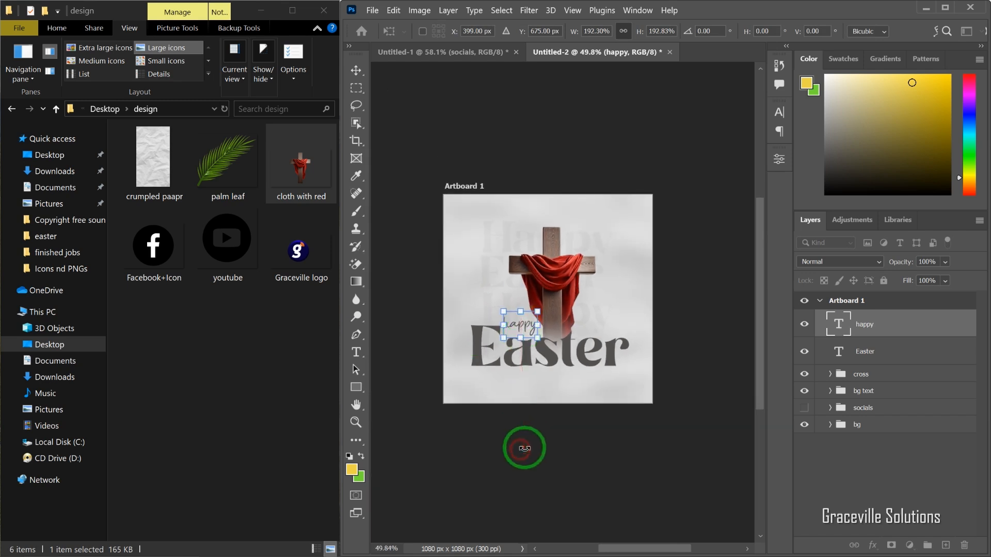
key("Return")
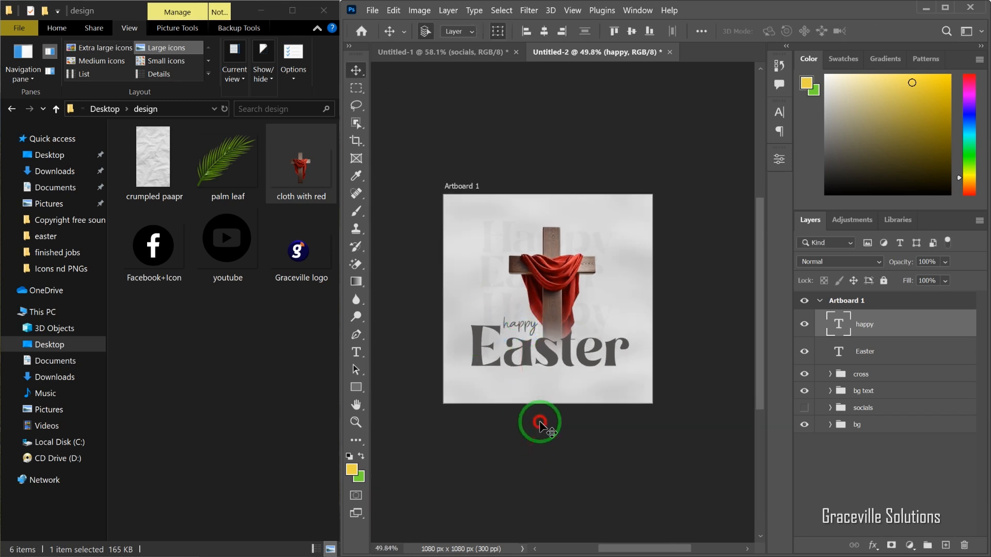
left_click(540, 425)
- Group the "happy" and "Easter" text layers and name the group "caption"
scroll(537, 426, "up", 5)
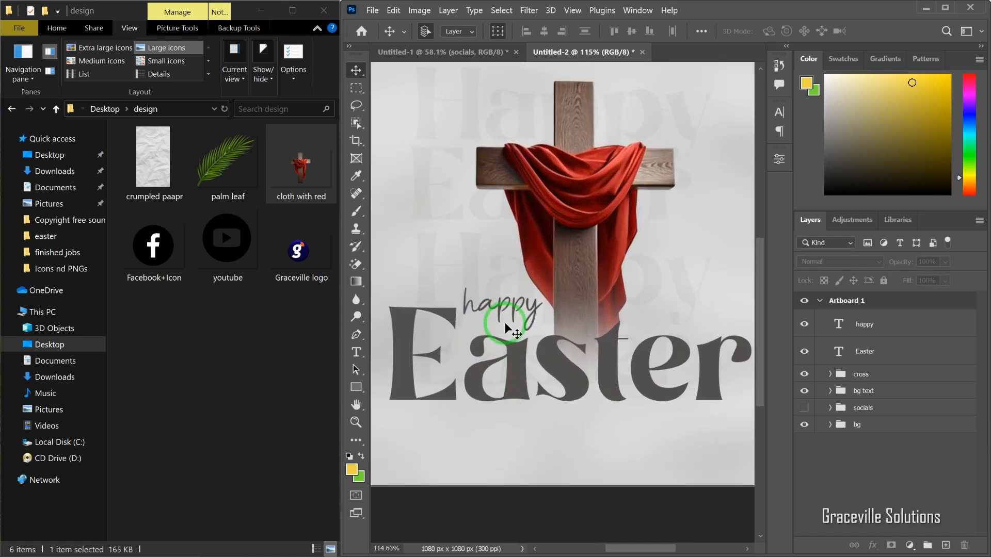
scroll(504, 322, "down", 3)
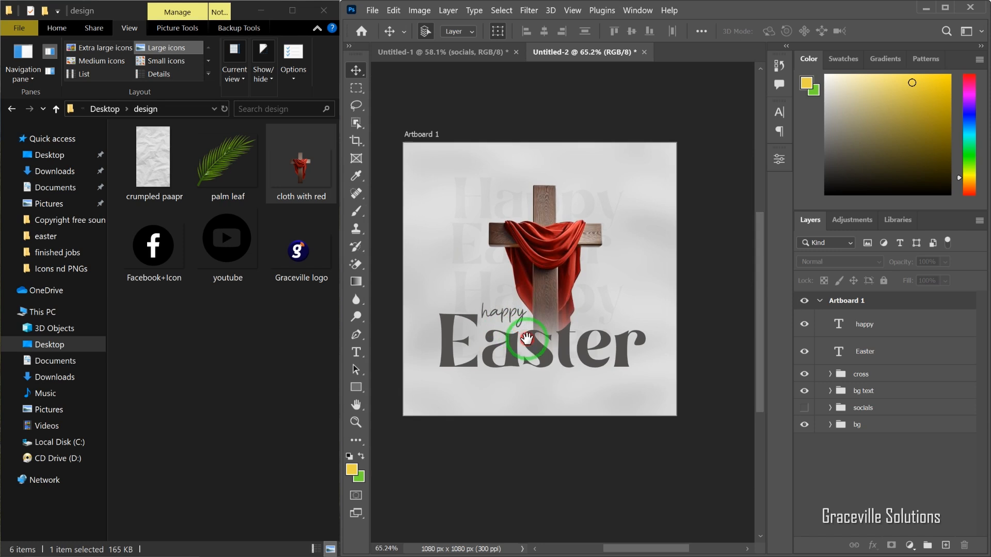
left_click_drag(526, 338, 517, 339)
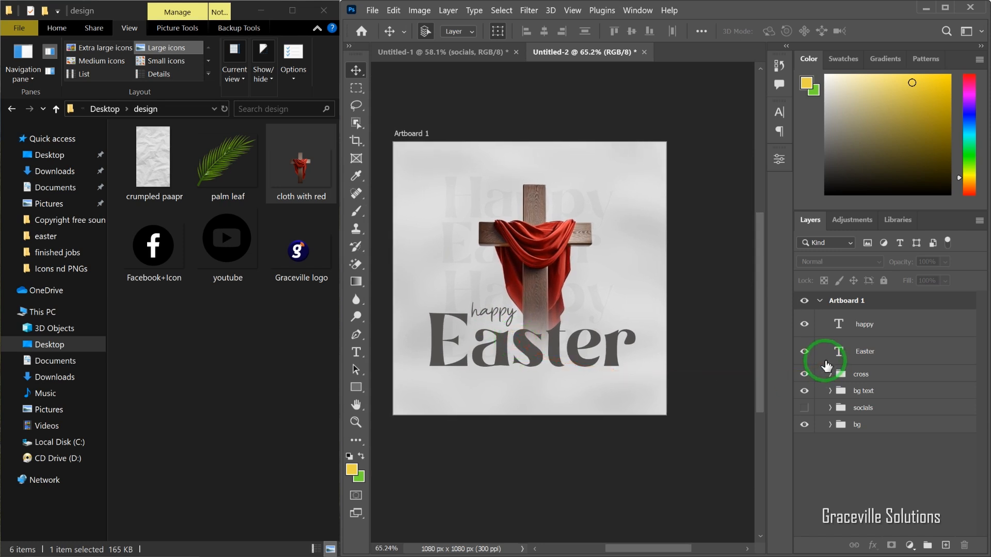
left_click(888, 330)
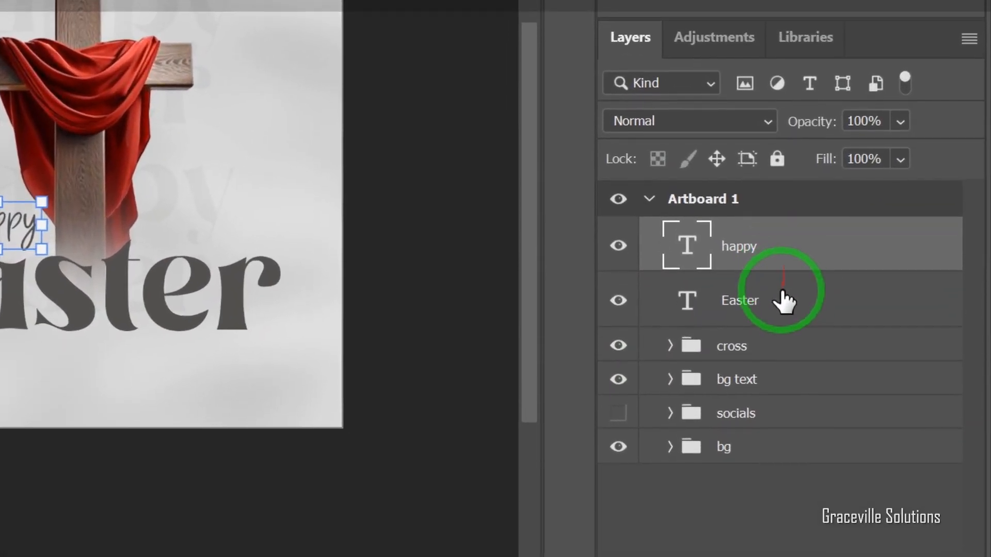
left_click(784, 301, "shift")
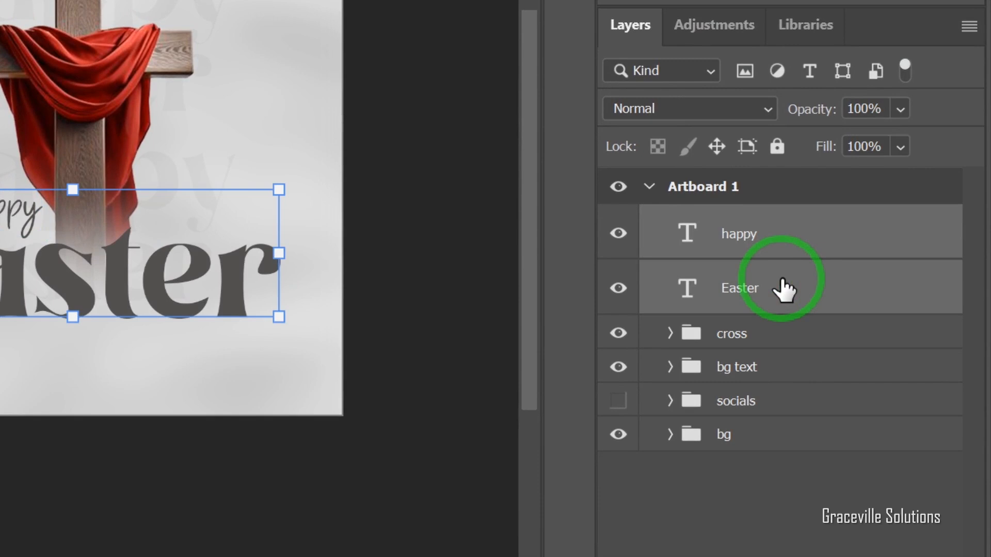
key("ctrl+g")
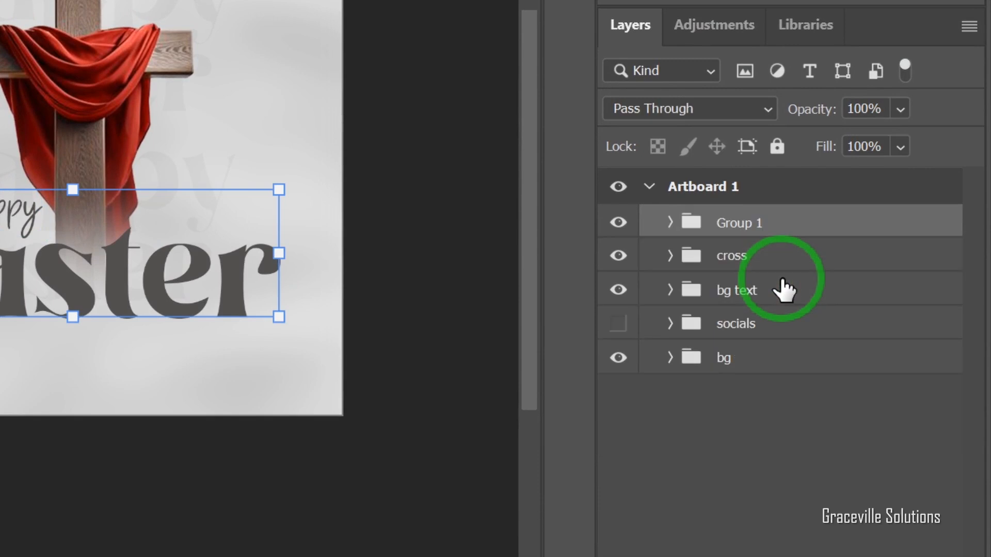
double_click(752, 223)
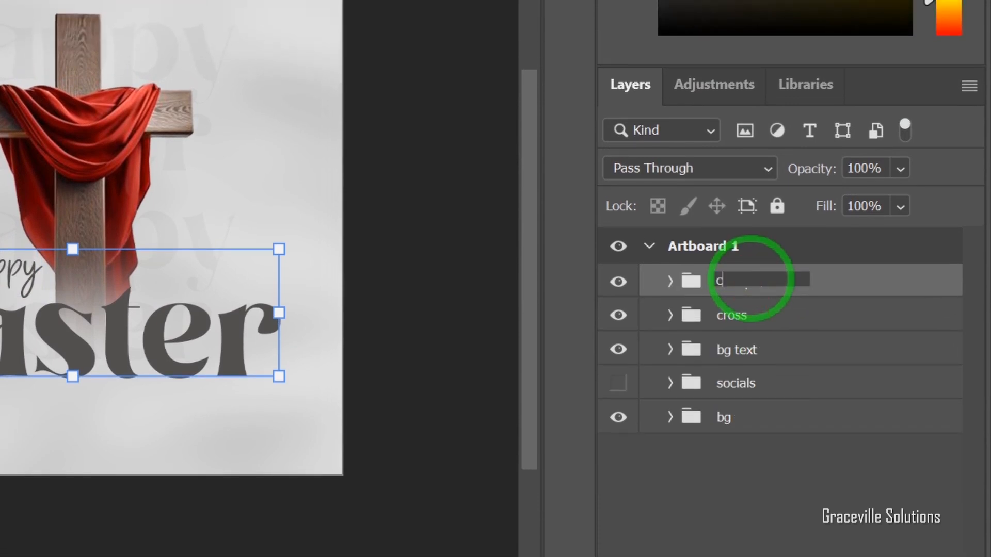
key("Return")
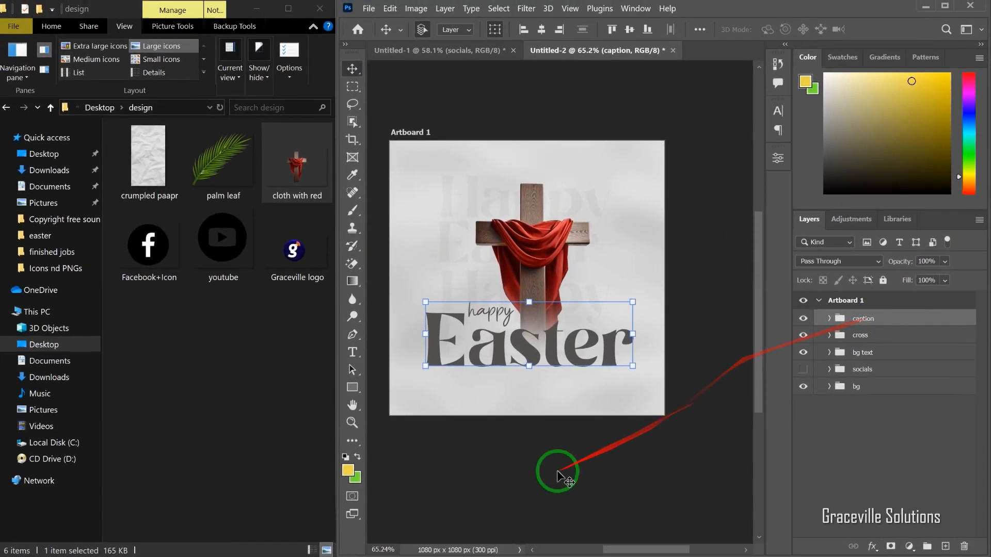
left_click(559, 469)
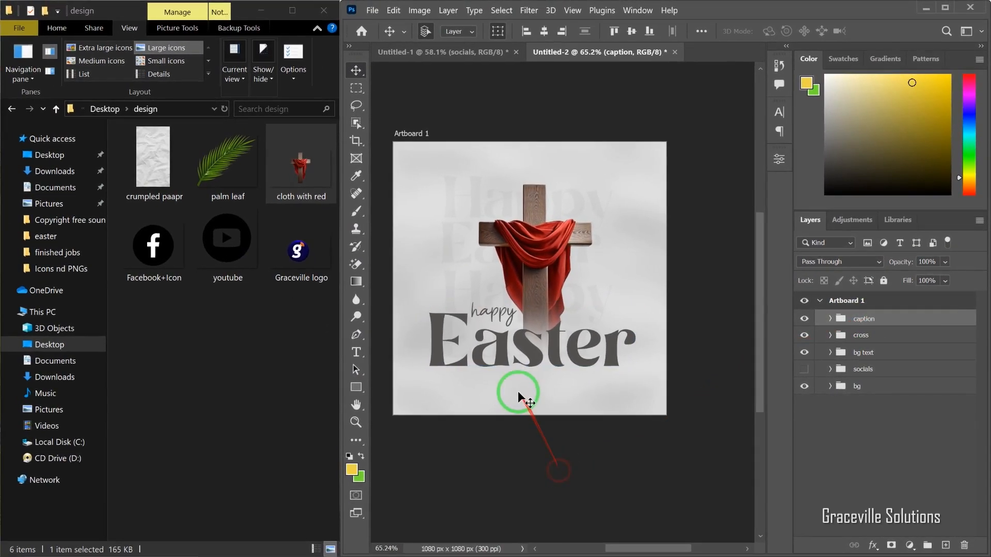
- Create a new empty layer directly above the "cross" group
scroll(514, 385, "up", 3)
scroll(513, 378, "down", 3)
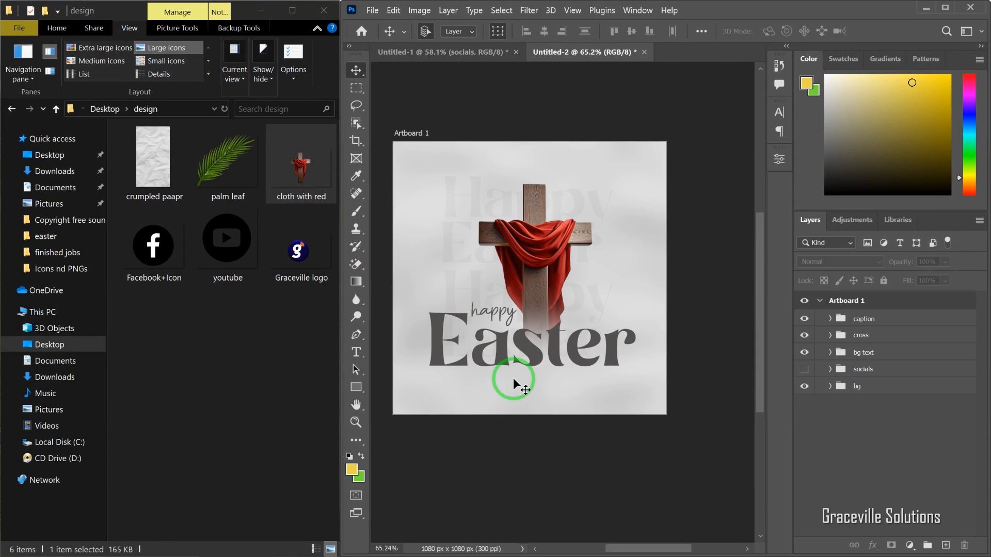
left_click(872, 336)
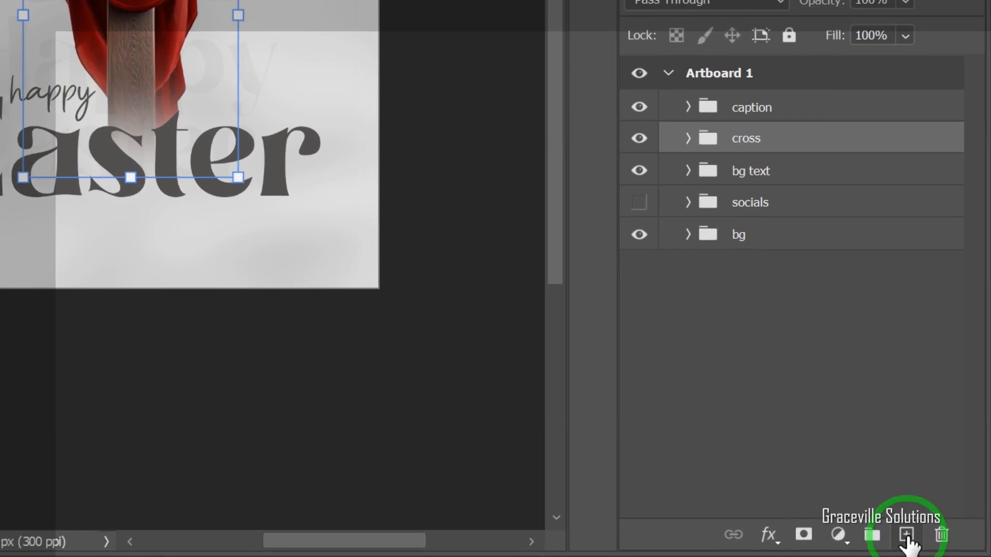
left_click(945, 546)
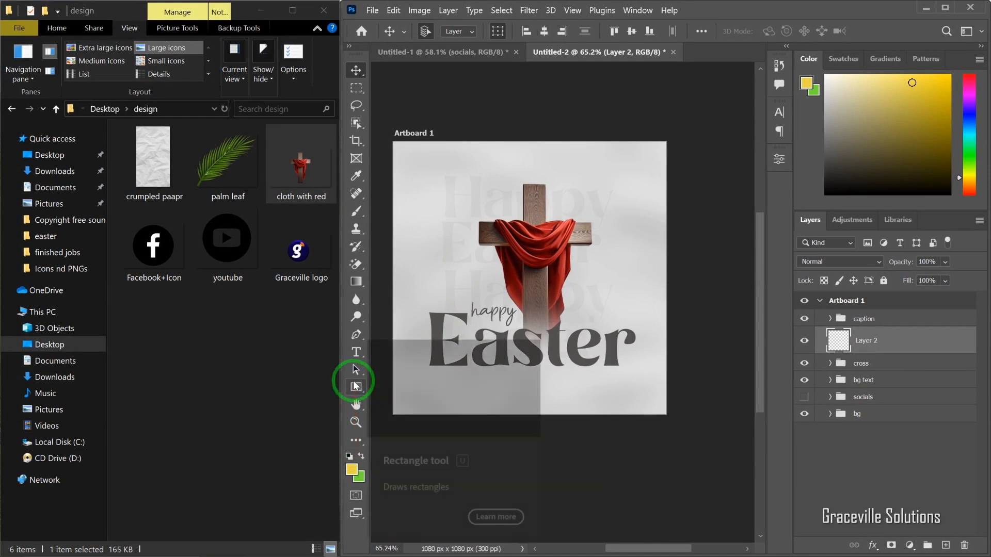
- Set the foreground to yellow (H 51, S 69, B 97) and paint one soft 500 px brush dab over the draped cross's centre
key("b")
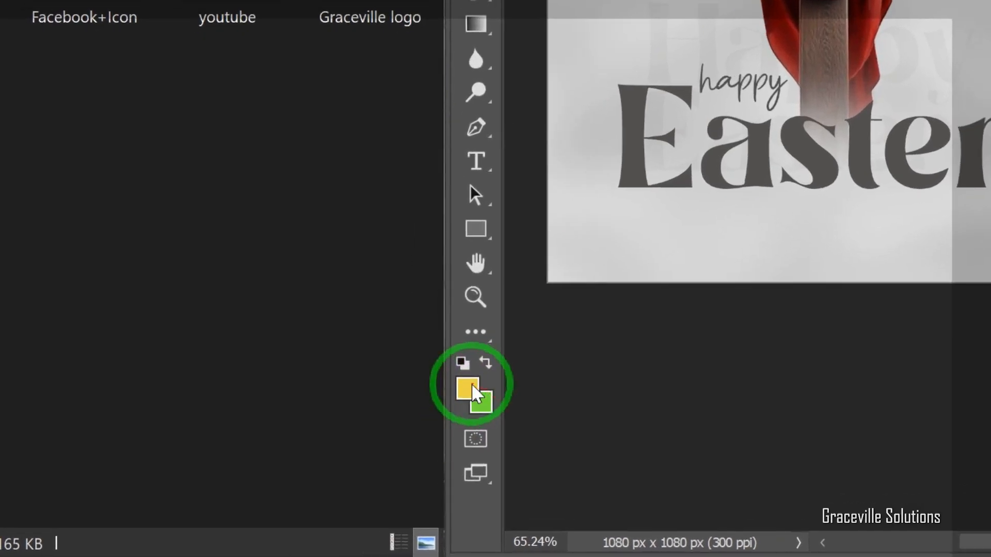
left_click(351, 470)
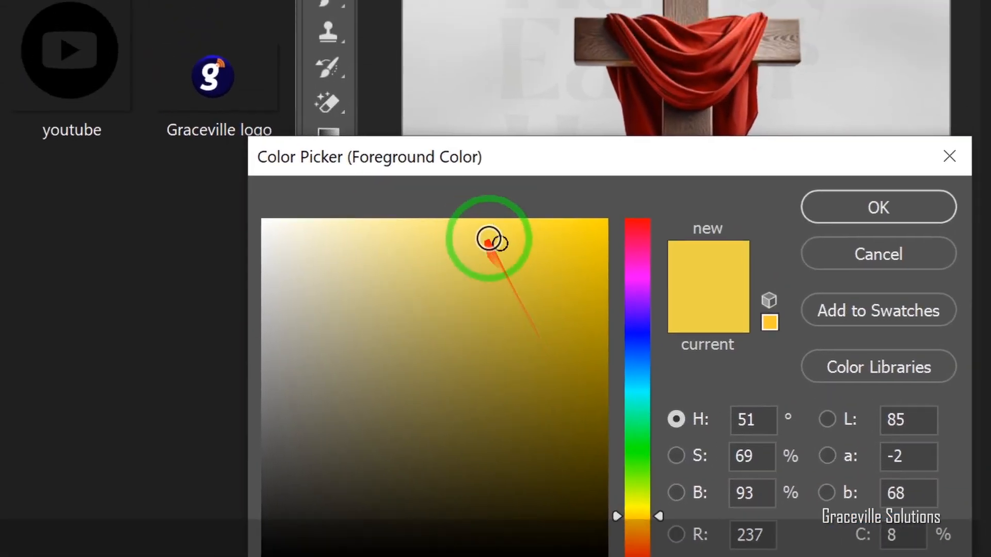
left_click_drag(616, 126, 619, 111)
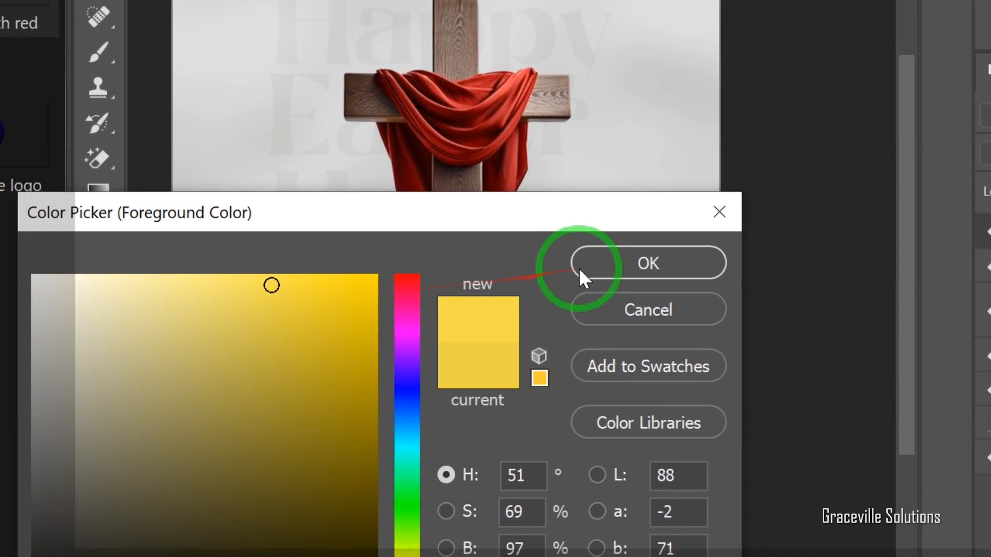
left_click(834, 253)
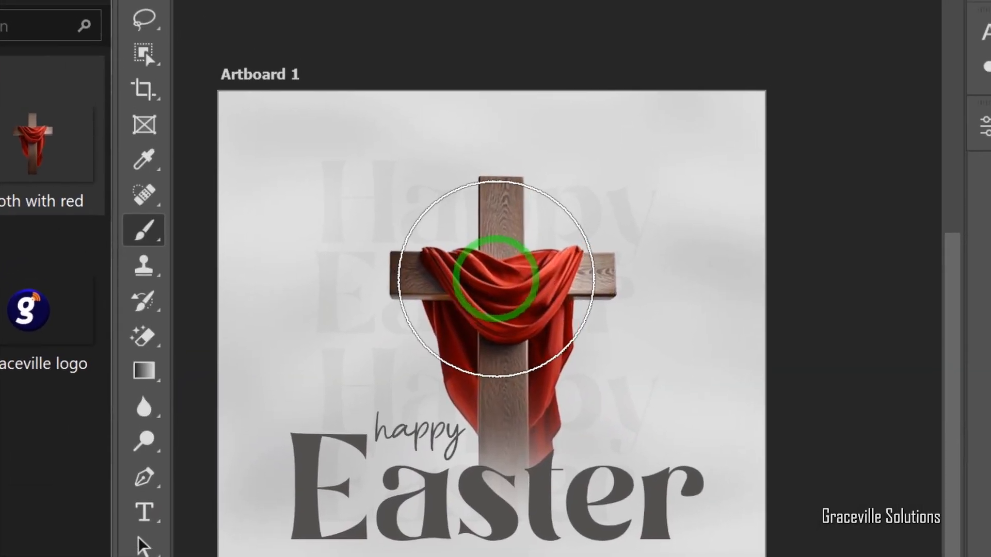
left_click(496, 279)
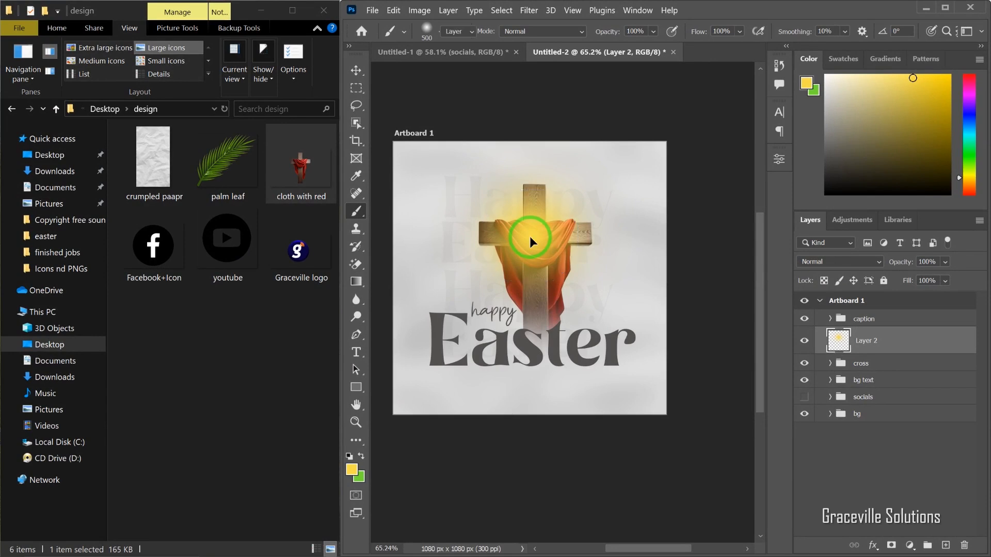
- Set the yellow glow layer's blending mode to Screen and its opacity to 49%
key("v")
left_click(921, 329)
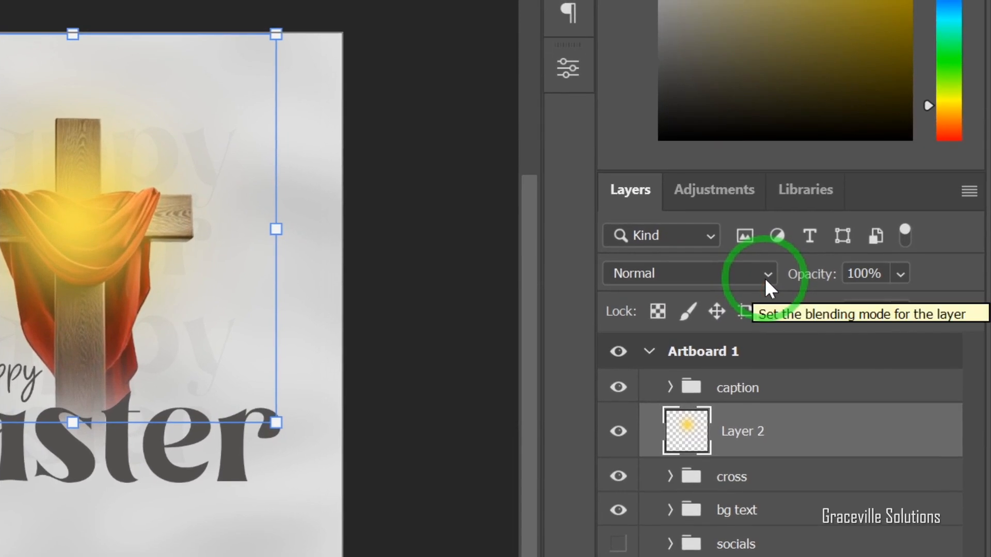
left_click(769, 278)
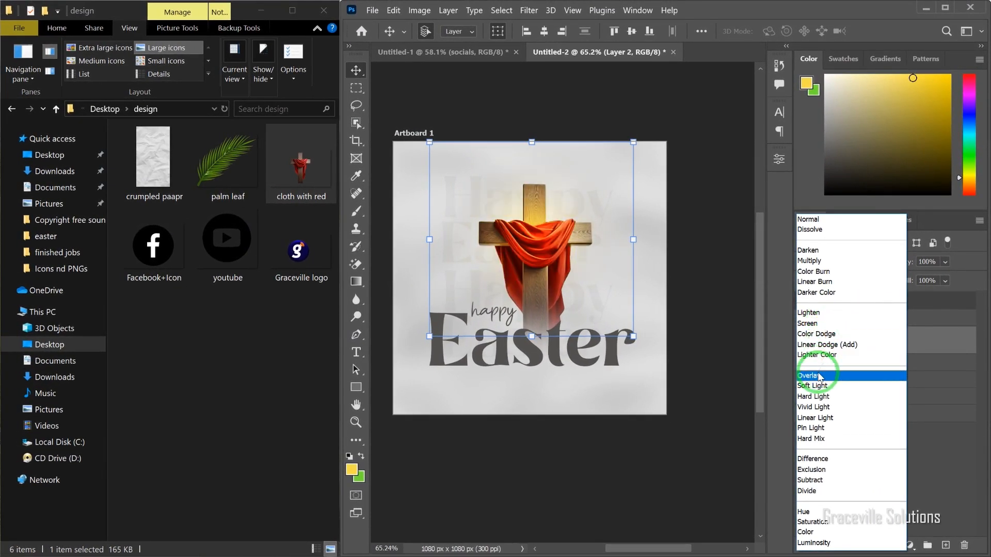
left_click(808, 324)
left_click(945, 261)
left_click_drag(969, 280, 941, 279)
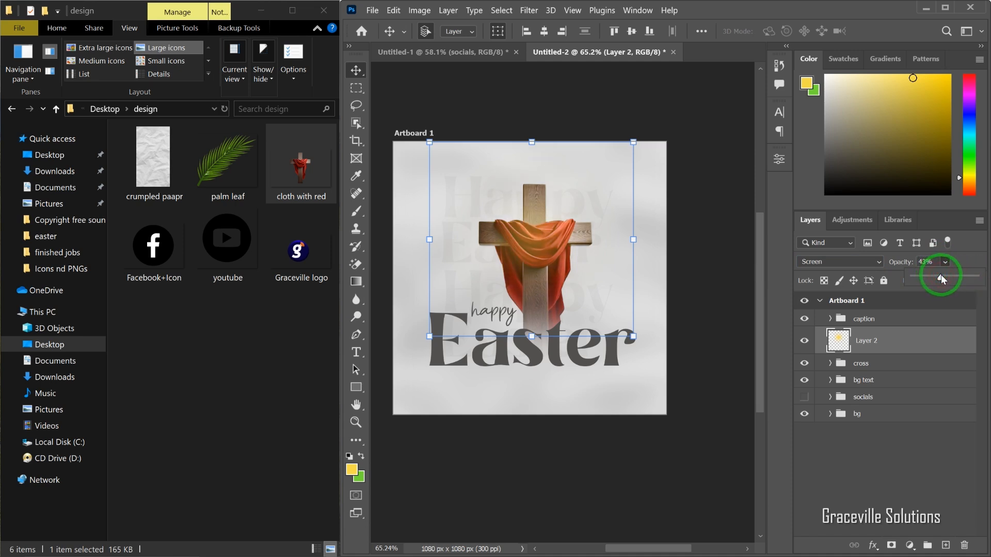
left_click_drag(943, 276, 945, 276)
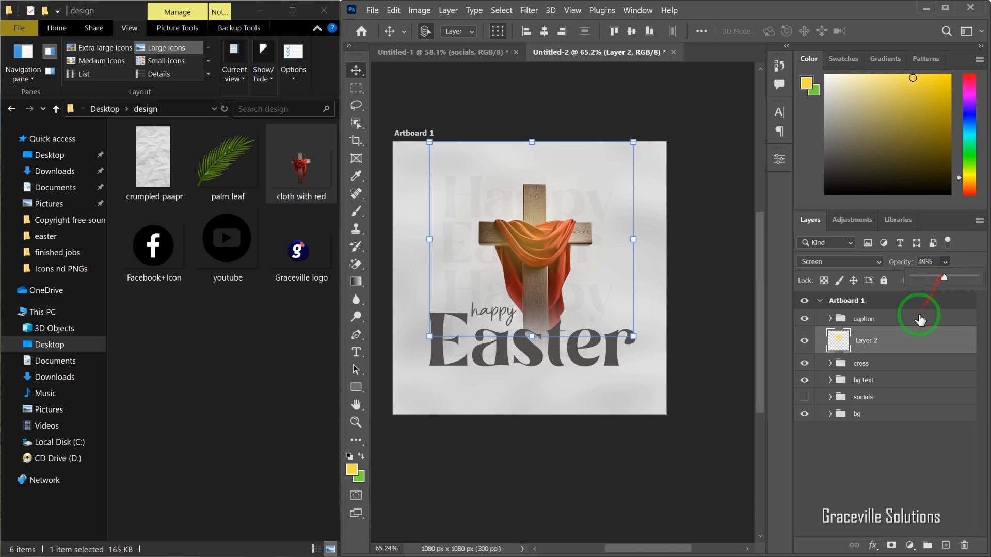
- Compare the draped cross with and without the yellow glow layer and inspect the effect up close
left_click(804, 342)
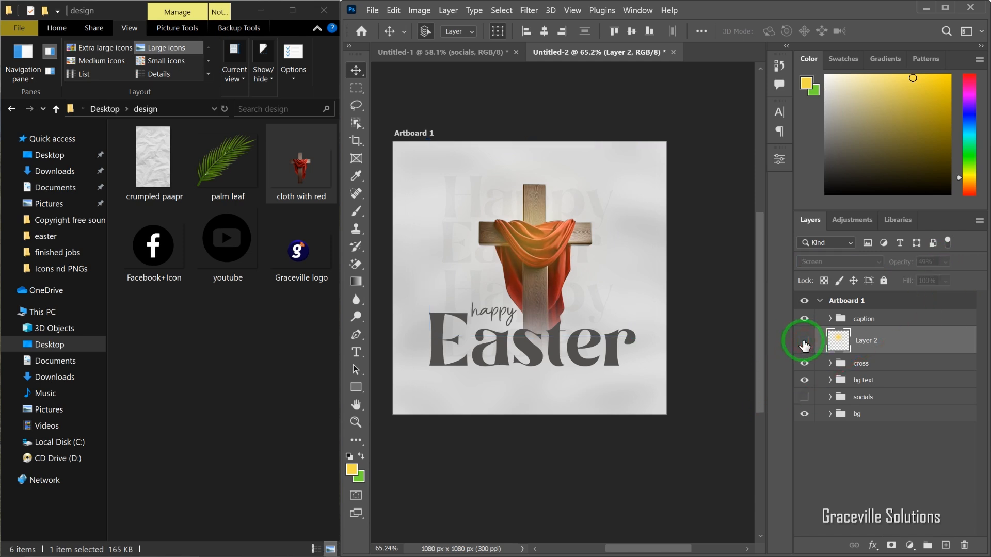
left_click(804, 342)
left_click(804, 342)
left_click(804, 341)
left_click(804, 341)
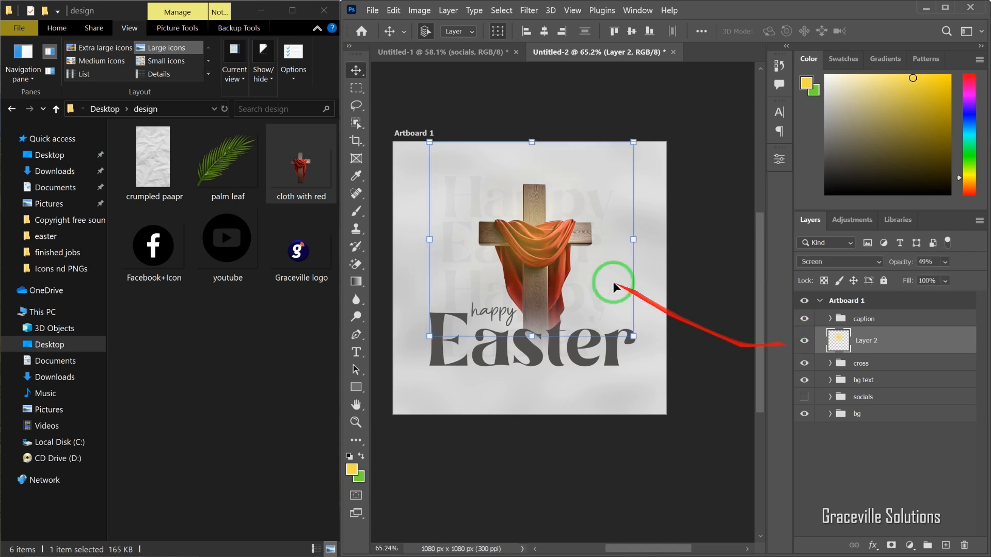
scroll(542, 248, "up", 3)
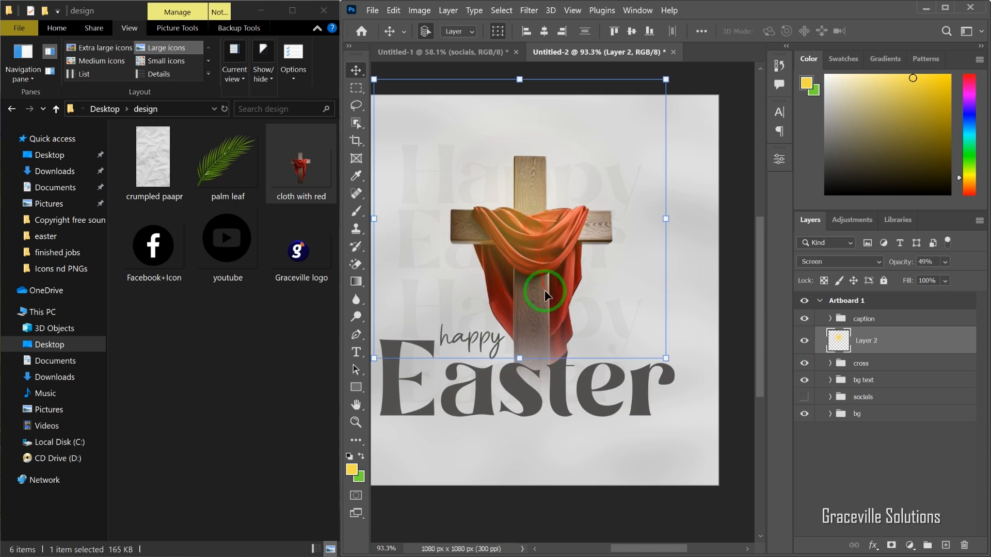
scroll(544, 296, "down", 5)
left_click(580, 457)
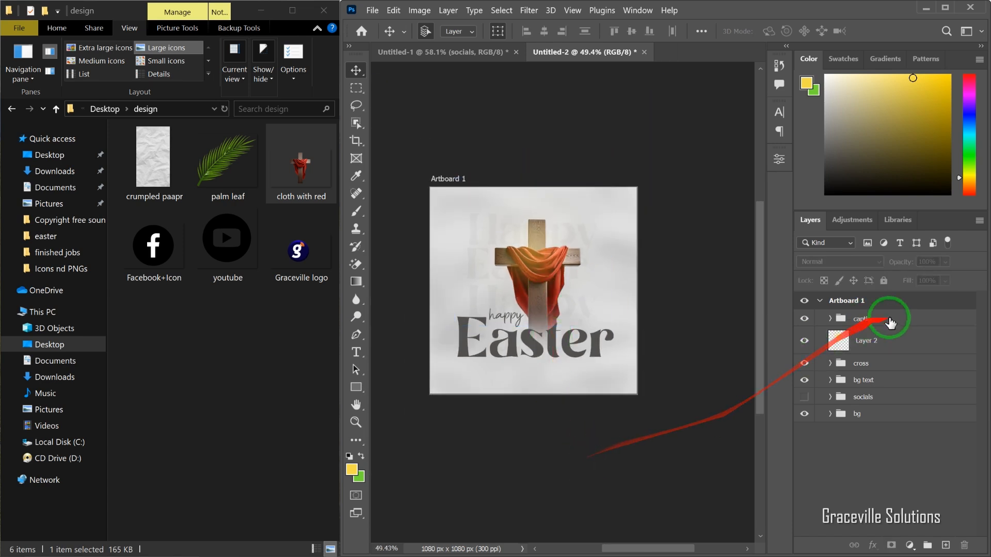
- Rename Layer 2 to "glow" and deselect it
left_click(862, 347)
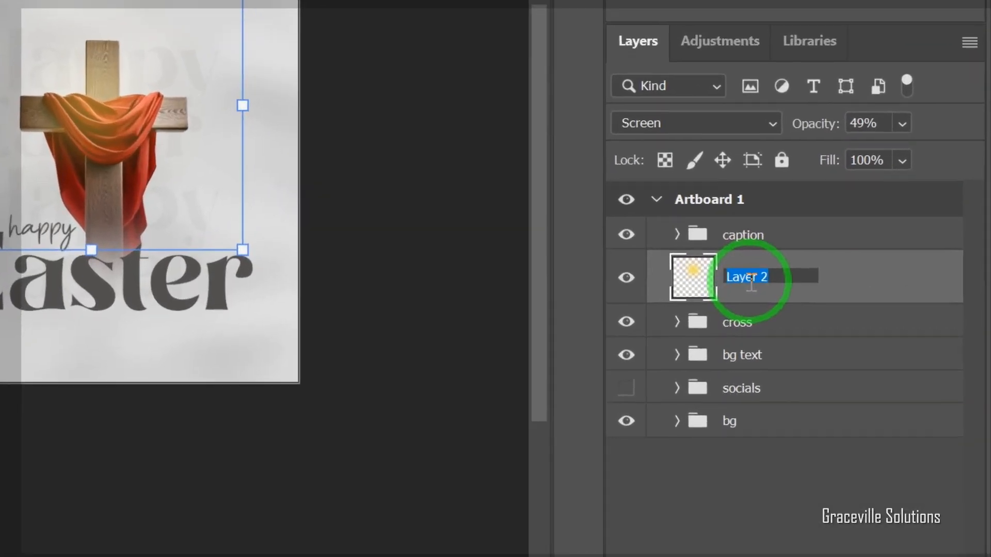
type("g")
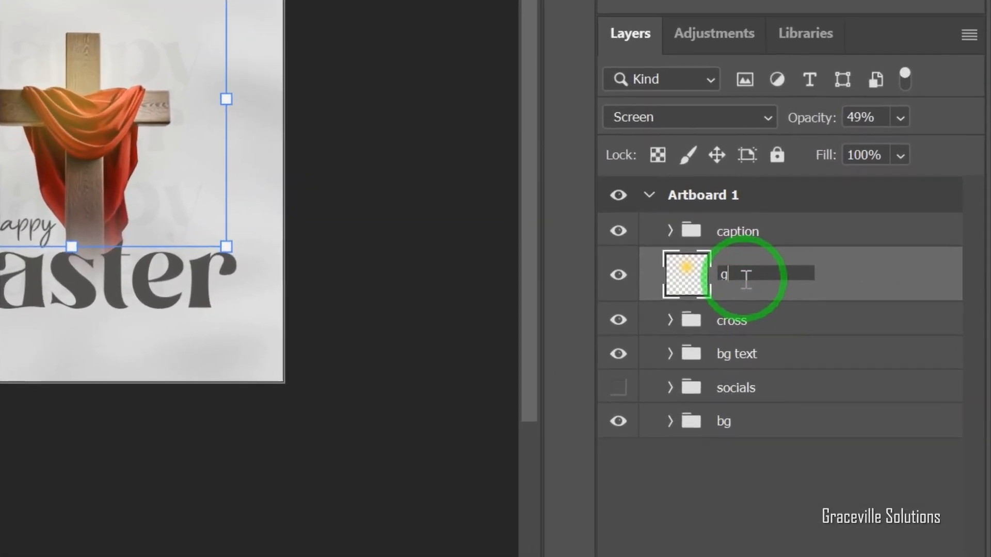
key("Return")
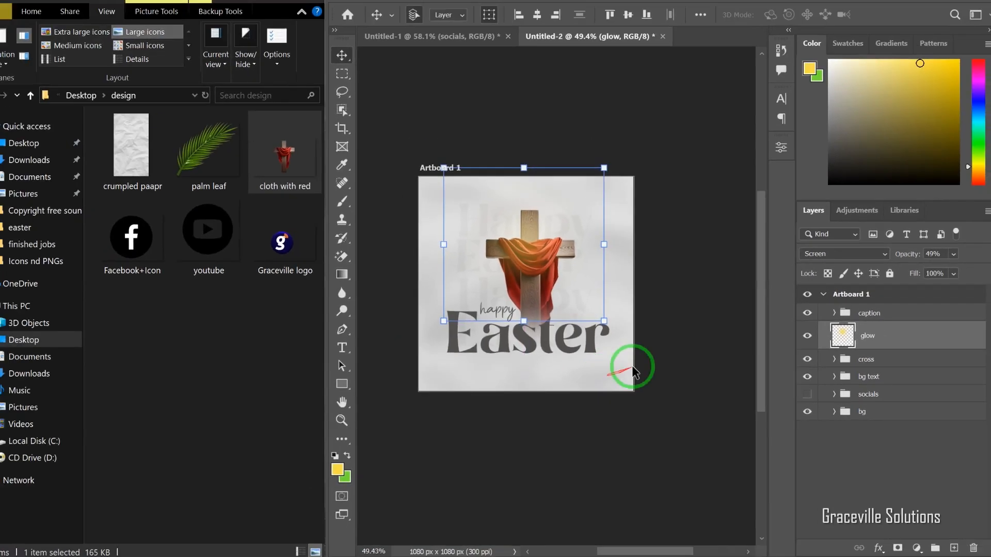
left_click(678, 342)
- Place the palm leaf image from the design folder, scale it down, and position it partly cropped in the artboard's upper-left corner
scroll(532, 300, "up", 3)
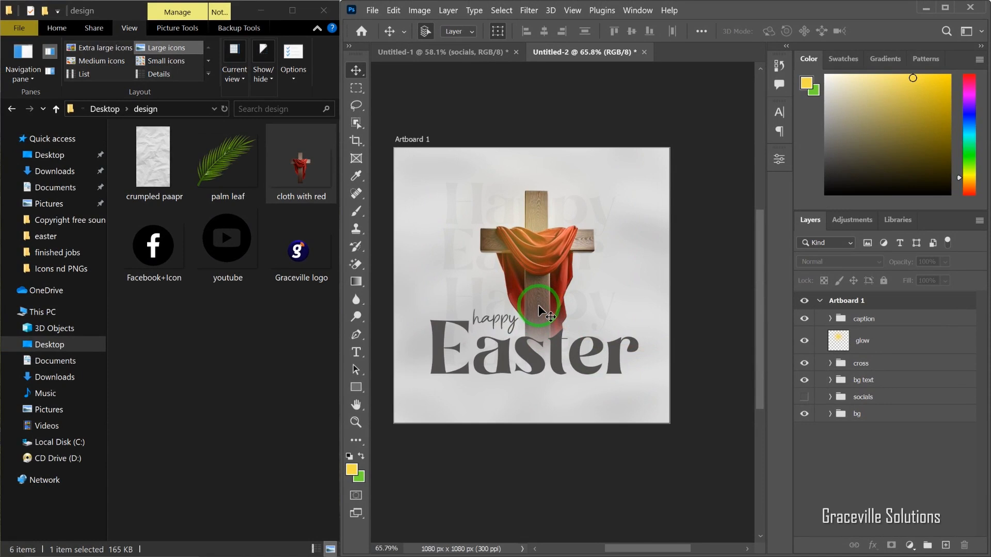
scroll(537, 304, "down", 2)
left_click(232, 174)
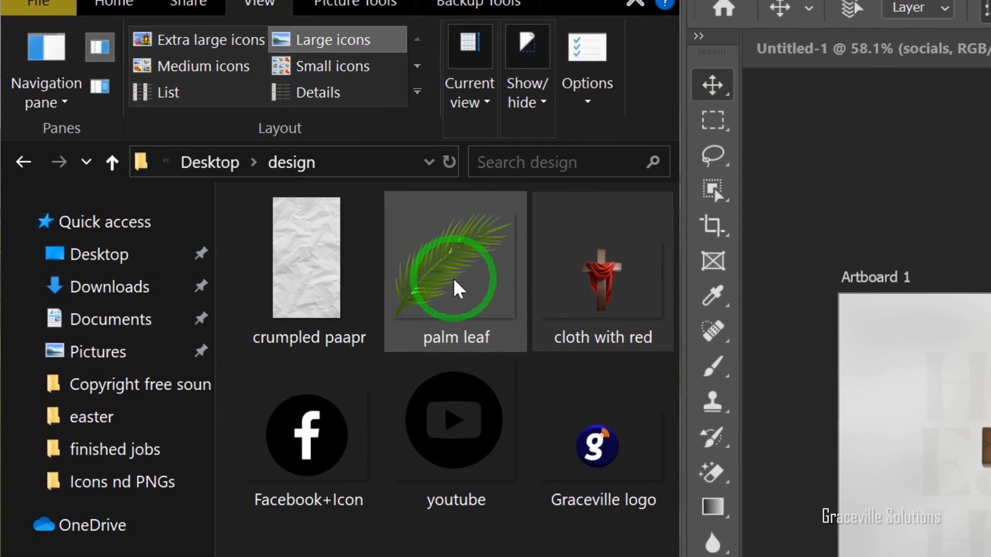
left_click_drag(453, 278, 939, 411)
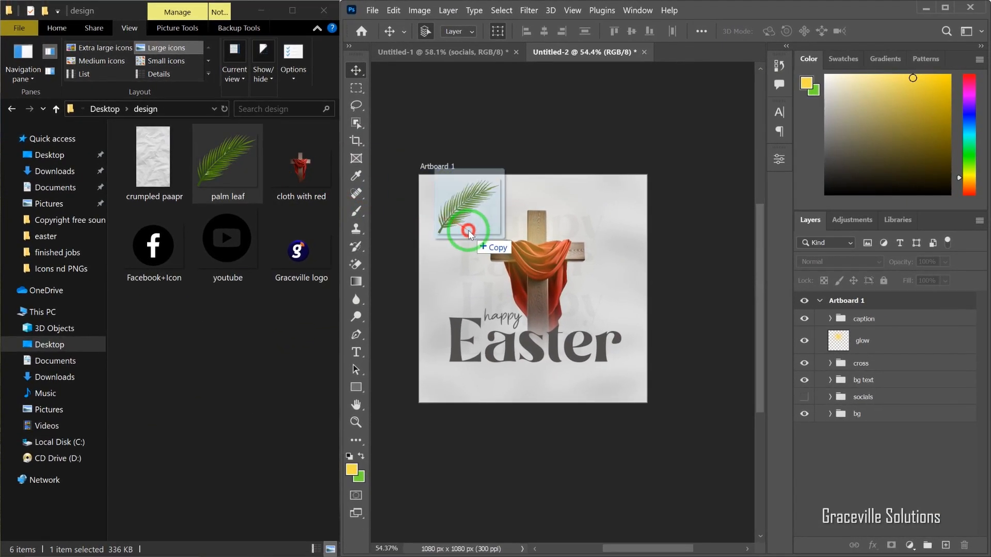
left_click_drag(469, 234, 457, 231)
left_click_drag(533, 189, 449, 198)
scroll(447, 194, "up", 2)
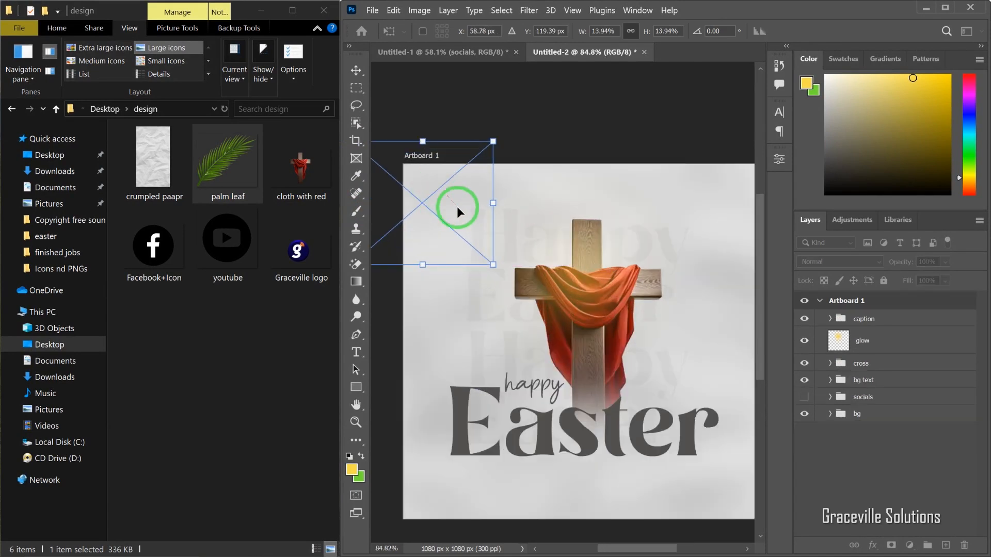
left_click_drag(490, 265, 507, 273)
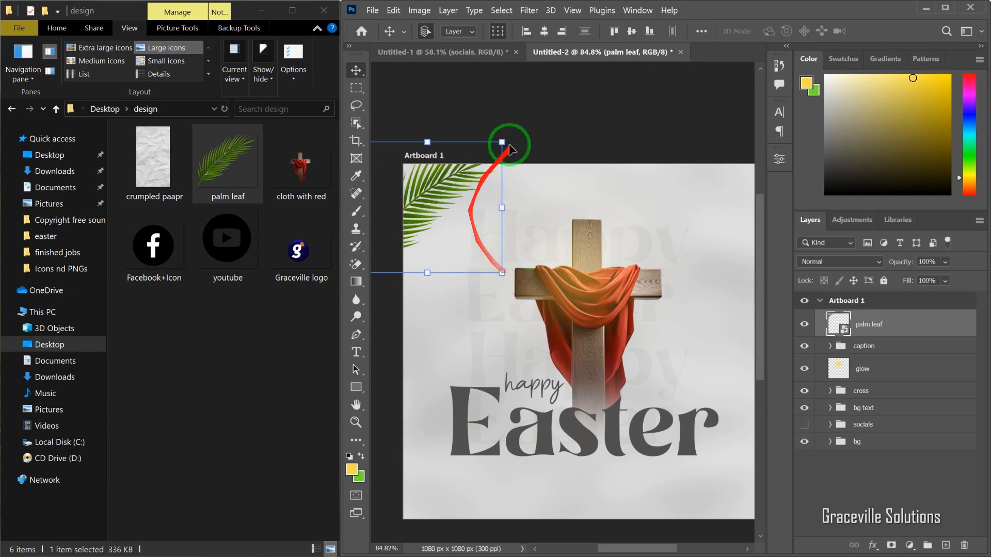
left_click(530, 119)
left_click_drag(429, 208, 442, 200)
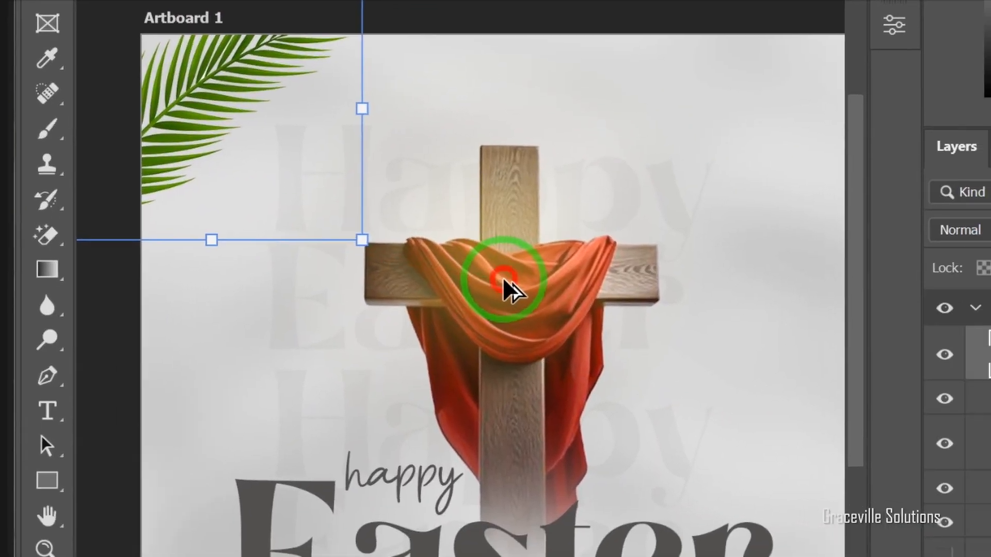
- Duplicate the glow onto the palm leaf and move the copy above the palm leaf layer in the stacking order
left_click_drag(176, 116, 45, 42)
left_click_drag(411, 240, 222, 123)
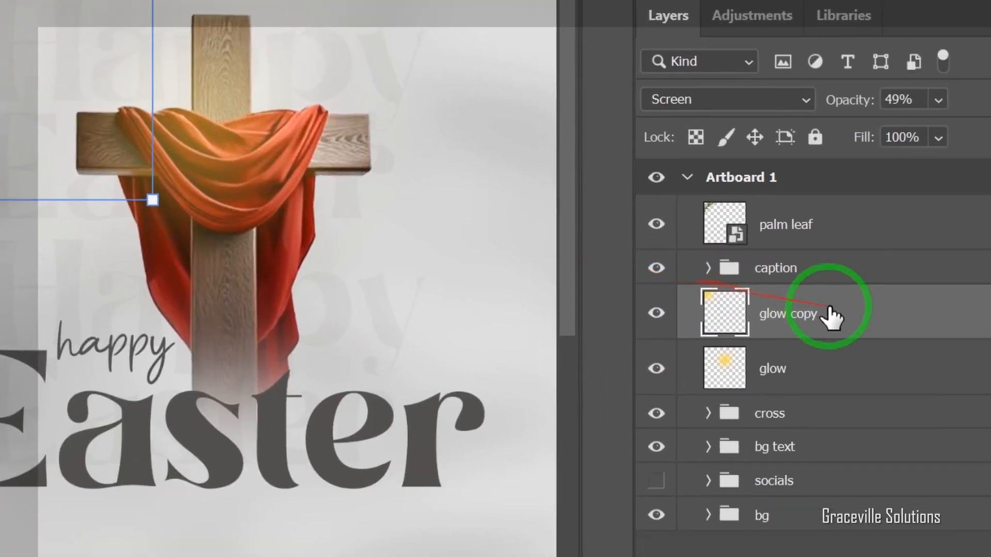
left_click_drag(831, 315, 797, 210)
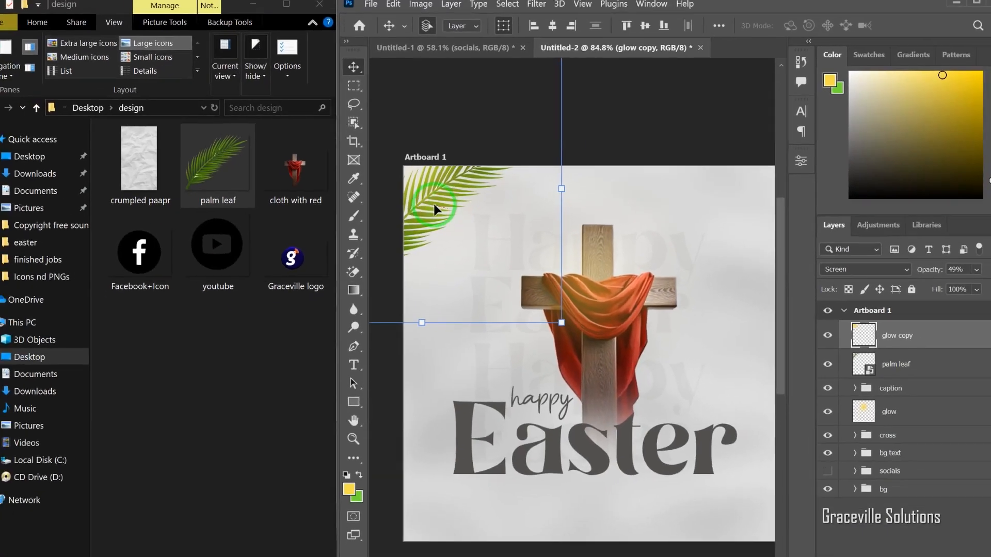
left_click_drag(456, 271, 489, 290)
- Lower the glow copy's opacity to 28% and group it with the palm leaf layer under the name "palm leaf"
left_click(804, 324)
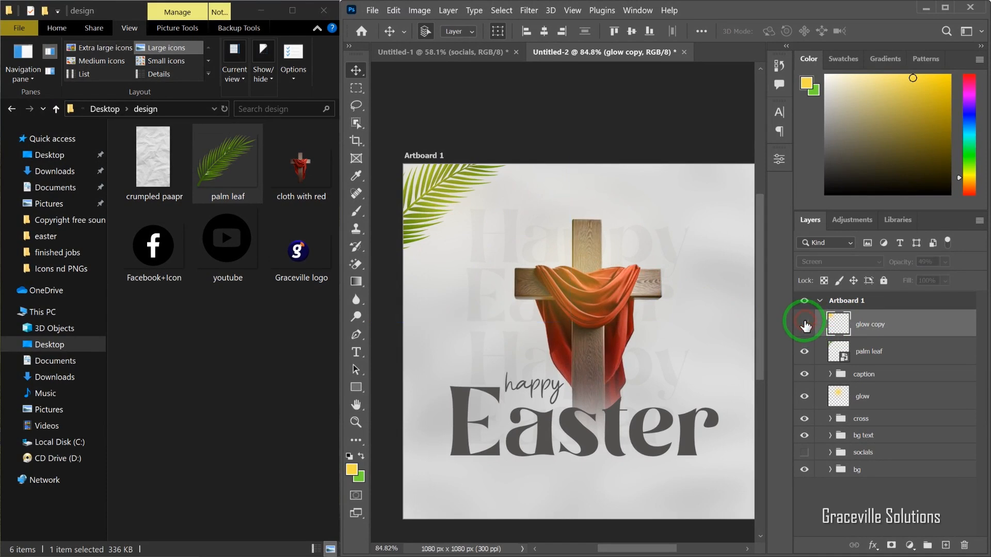
left_click(804, 324)
left_click(945, 262)
left_click_drag(945, 274, 929, 283)
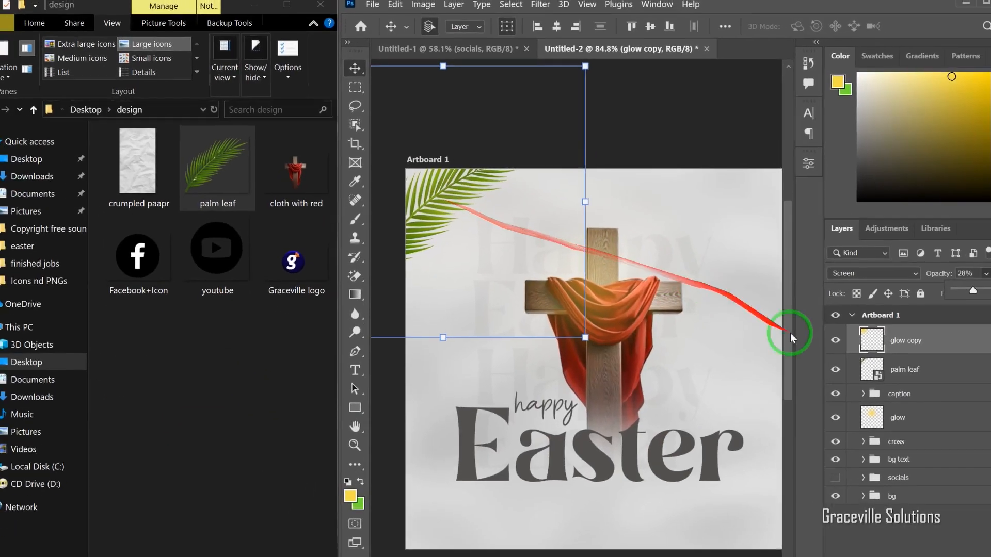
left_click(797, 327)
left_click(801, 326)
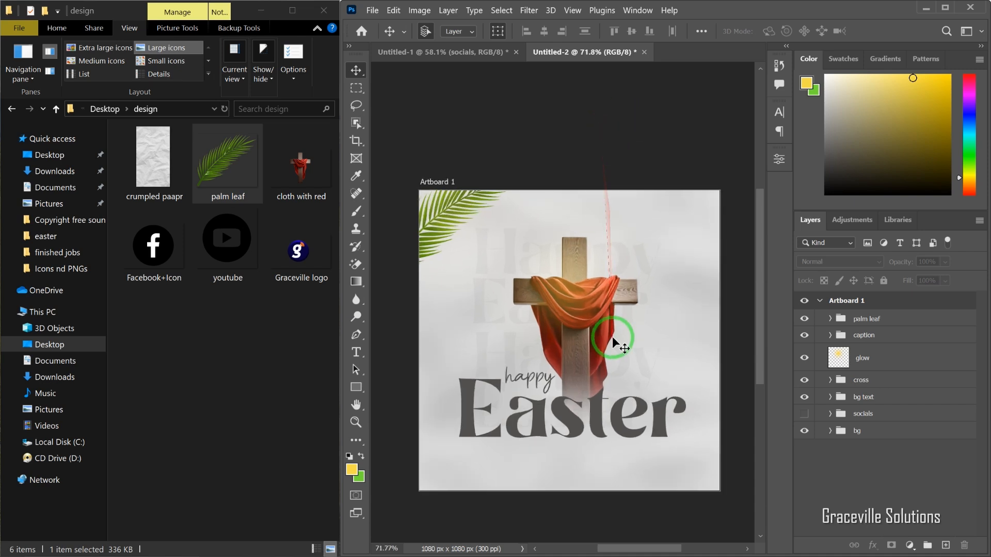
- Place the Graceville logo image from the design folder, scale it down, and position it in the artboard's upper-right corner
scroll(601, 232, "up", 2)
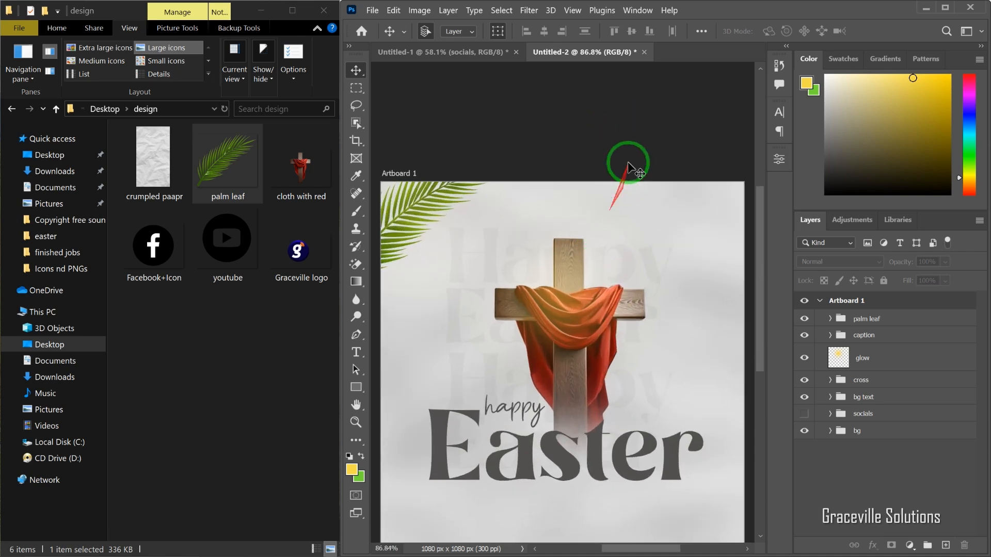
scroll(577, 241, "down", 5)
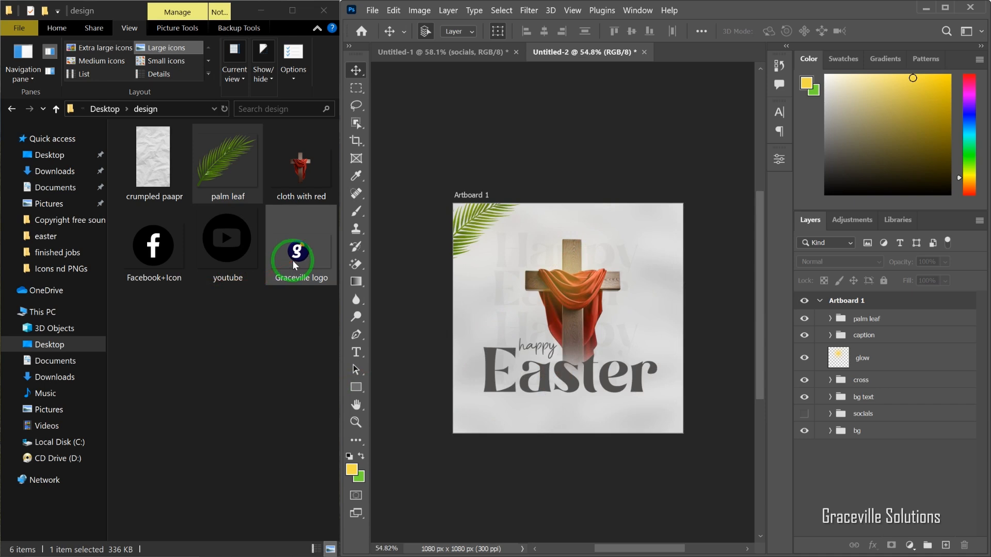
left_click_drag(293, 260, 579, 249)
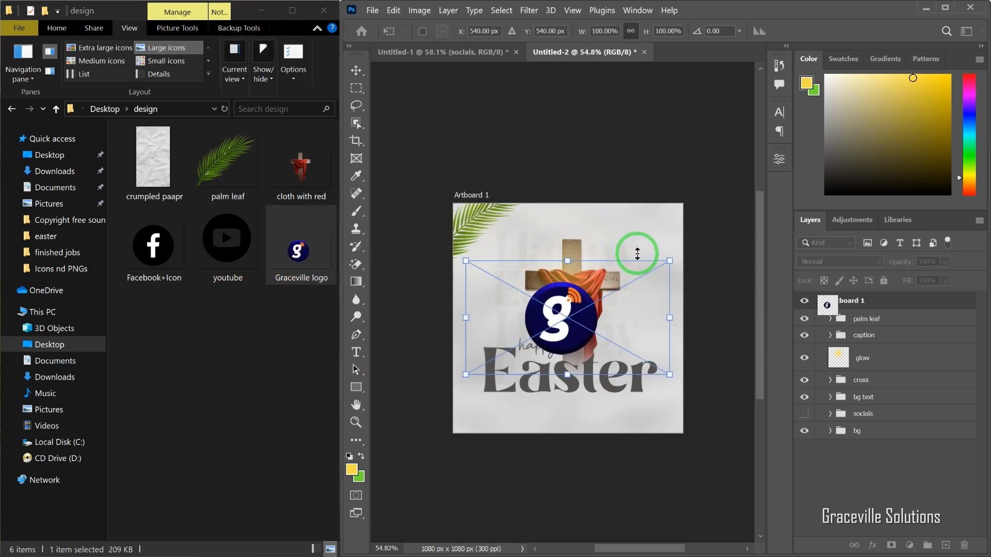
left_click_drag(669, 261, 627, 253)
scroll(496, 366, "up", 4)
key("Return")
left_click(636, 117)
scroll(634, 116, "down", 7)
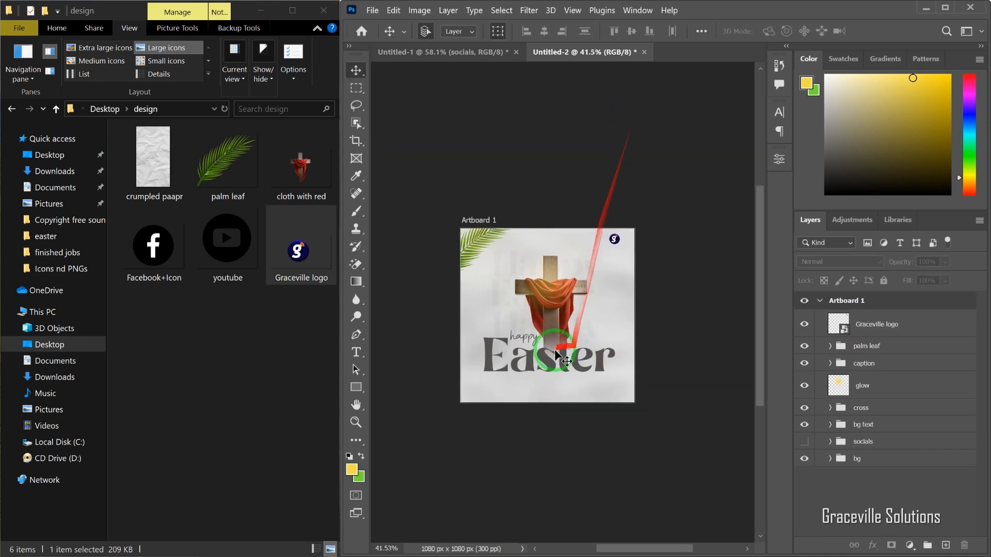
scroll(554, 352, "up", 4)
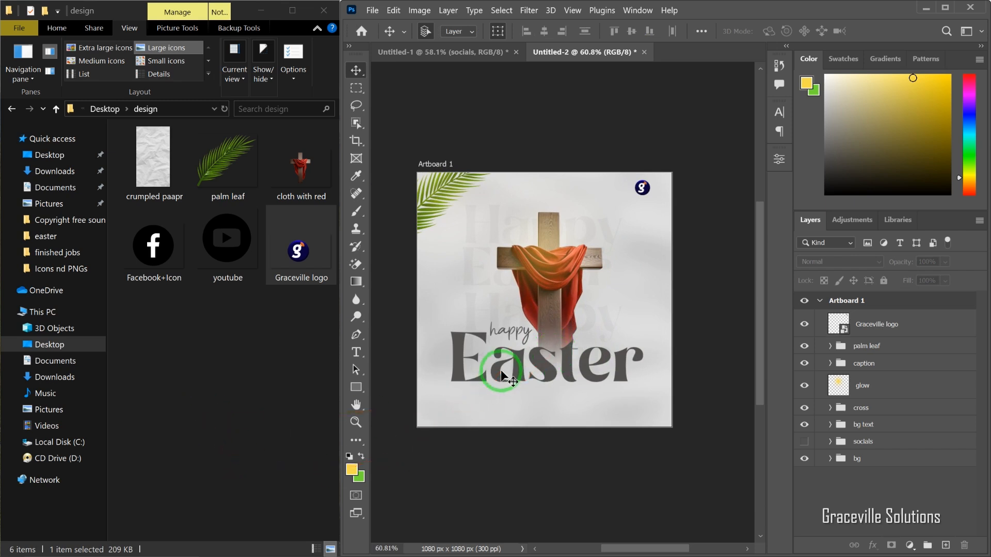
- Put the Graceville logo layer in its own group named "logo"
left_click(882, 329)
key("ctrl+g")
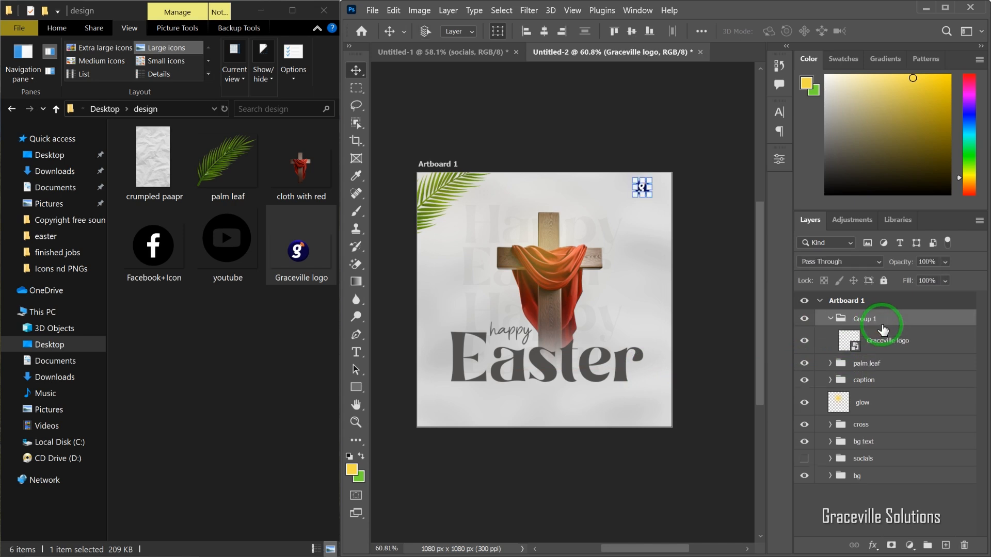
left_click(834, 321)
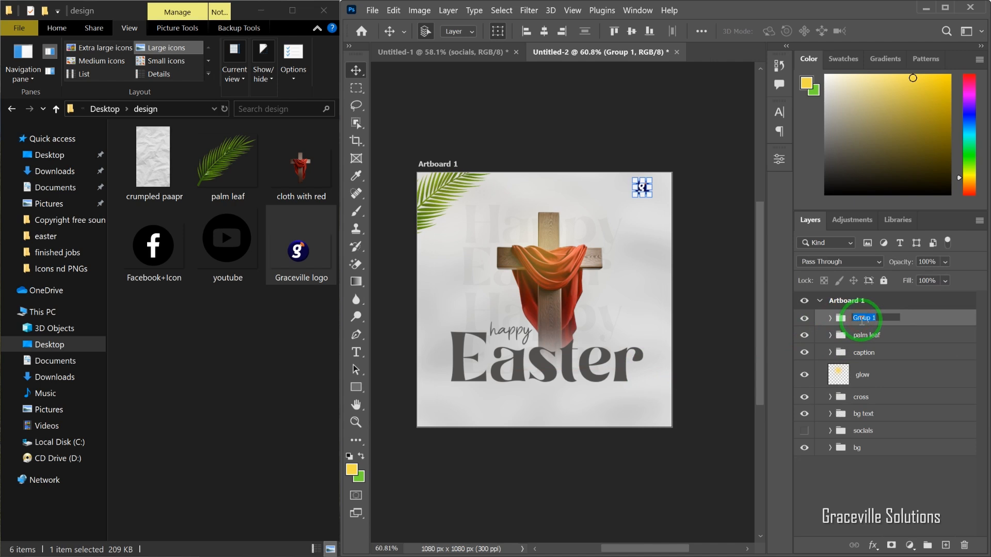
key("Return")
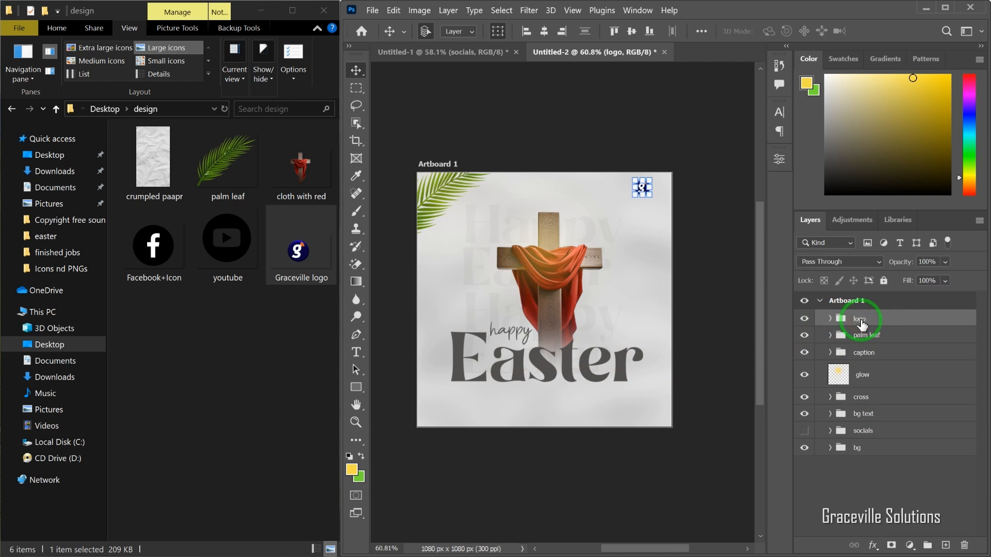
left_click(597, 454)
scroll(585, 382, "up", 2)
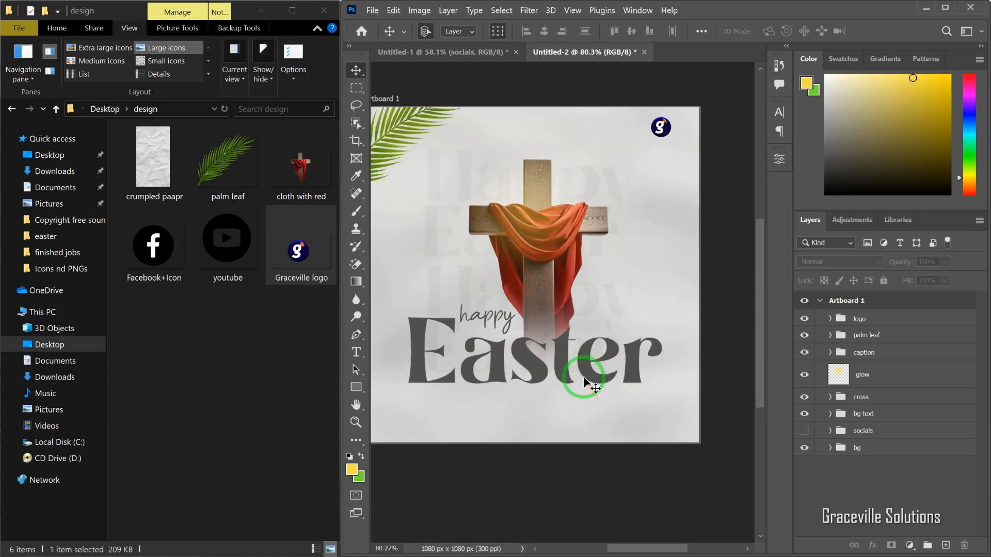
scroll(584, 382, "down", 1)
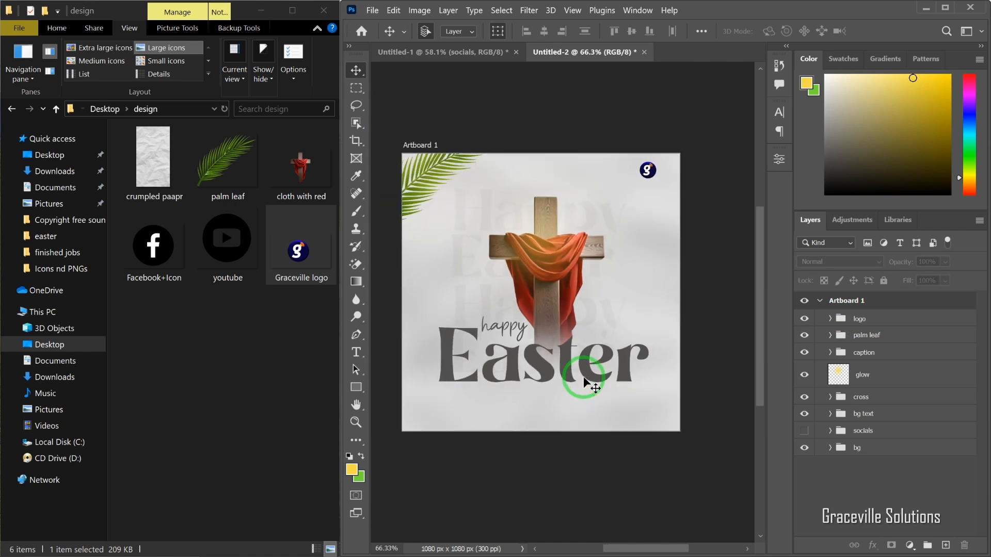
left_click(356, 353)
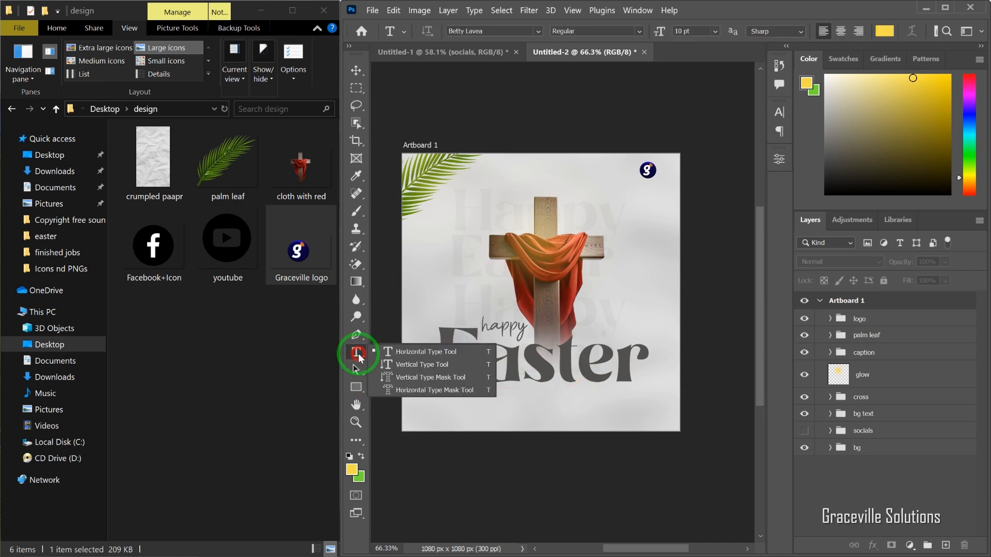
left_click(408, 352)
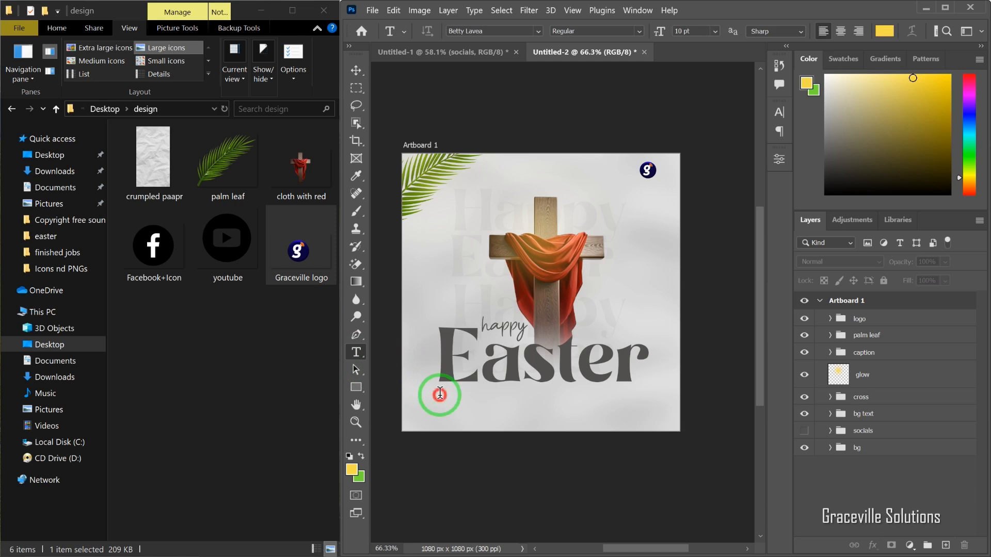
left_click(440, 394)
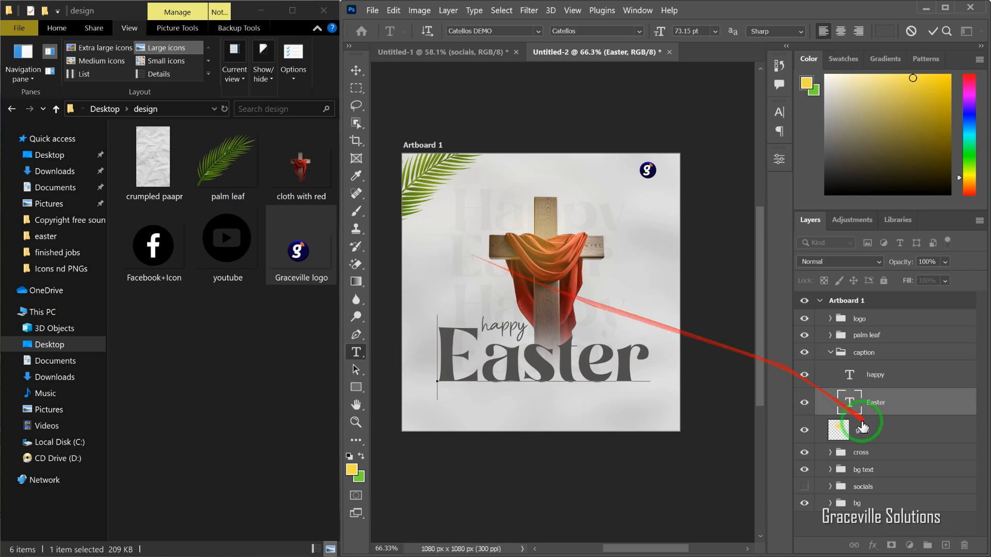
left_click(359, 72)
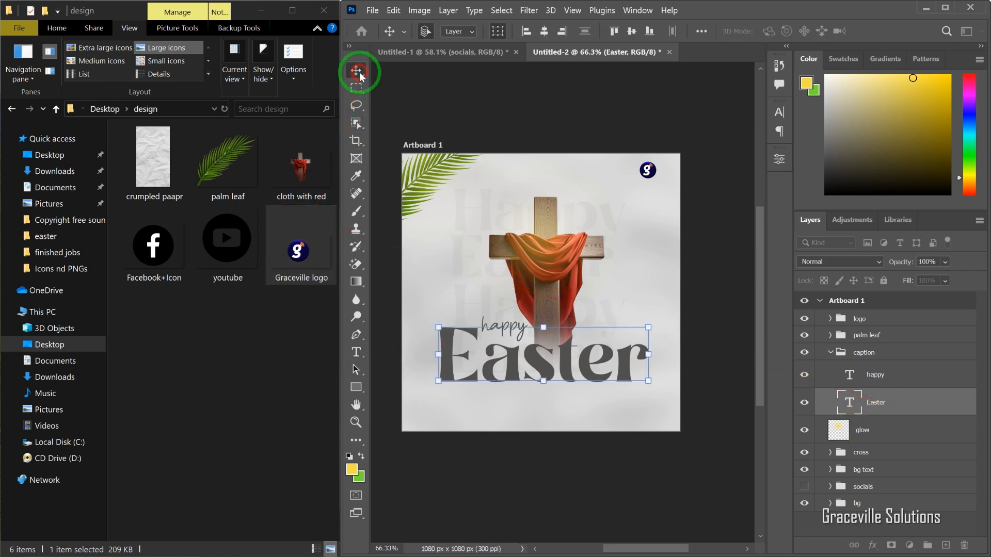
- Hide the "Easter" text layer and add a paragraph text box below the caption reading "May the Blessings of Easter abide with you and yours, now and always!"
left_click(356, 351)
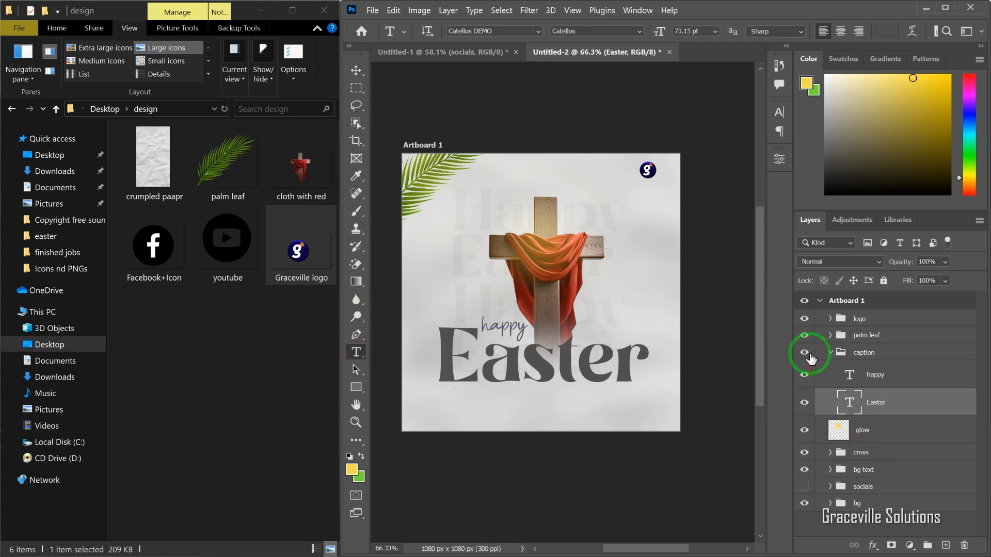
left_click(805, 403)
left_click_drag(458, 399, 660, 414)
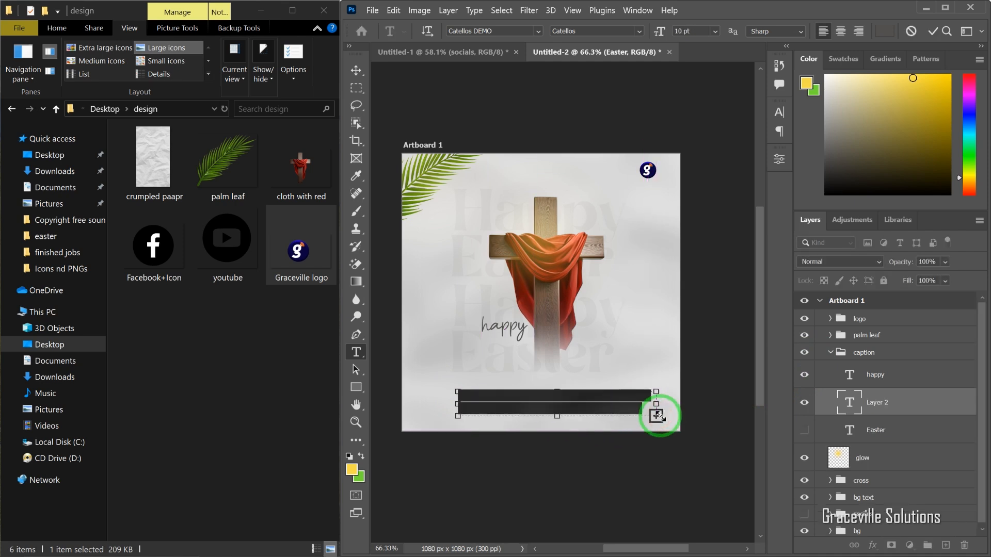
scroll(565, 406, "up", 2)
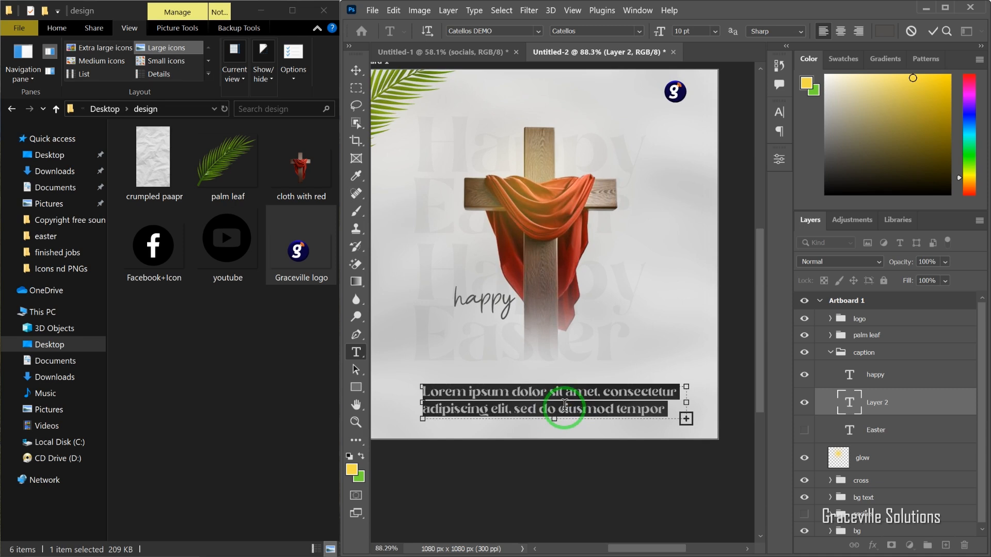
type("M")
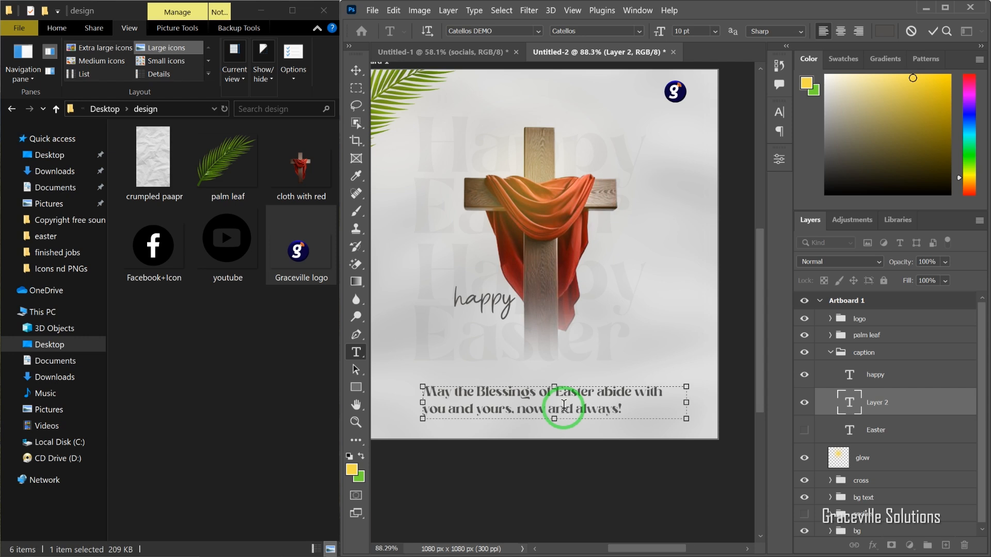
- Set the whole blessing message in Century Gothic Regular and commit the text
key("ctrl+a")
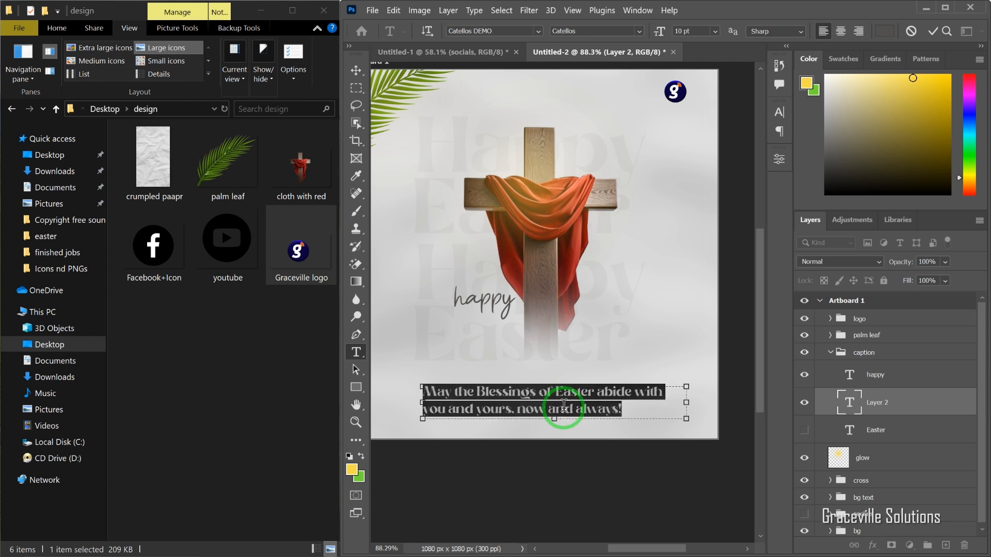
left_click(538, 31)
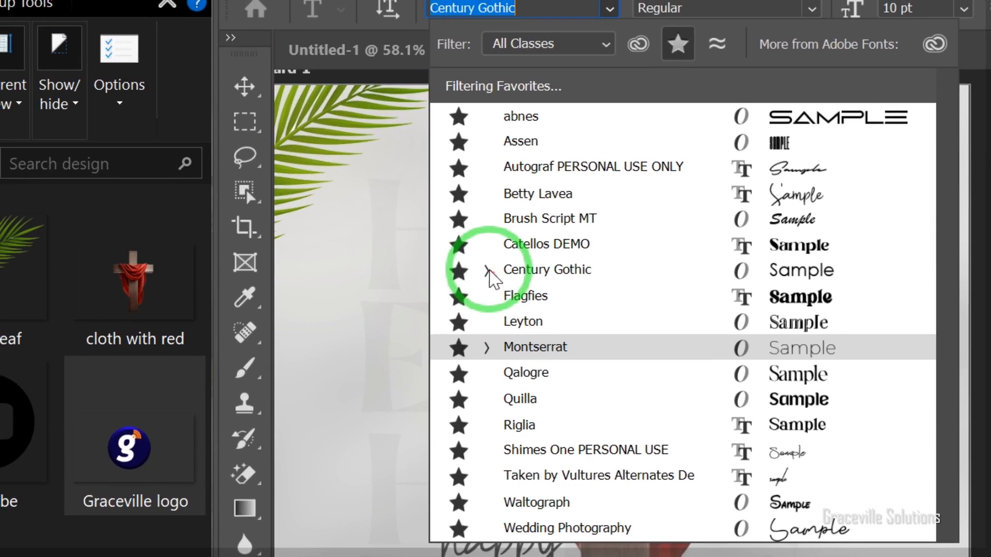
left_click(487, 271)
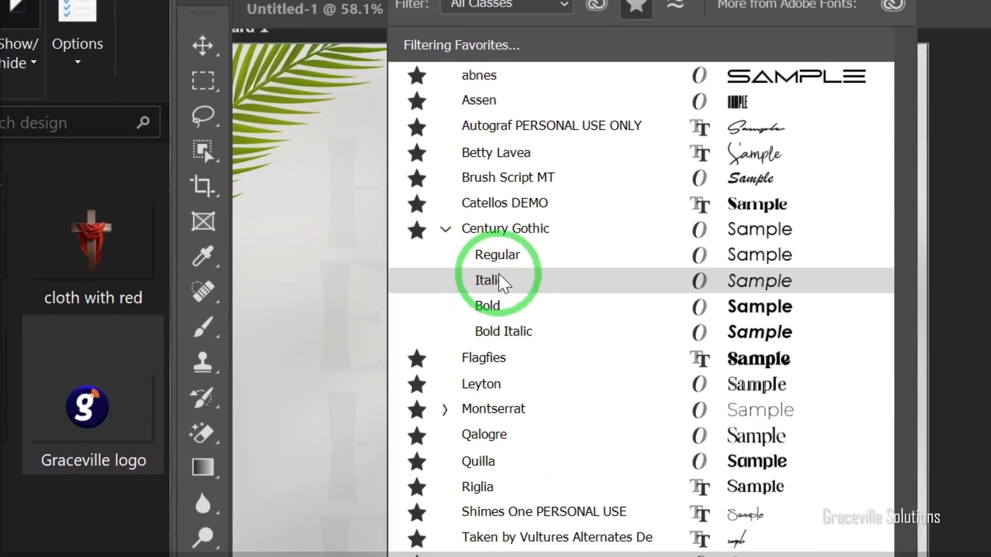
left_click(497, 271)
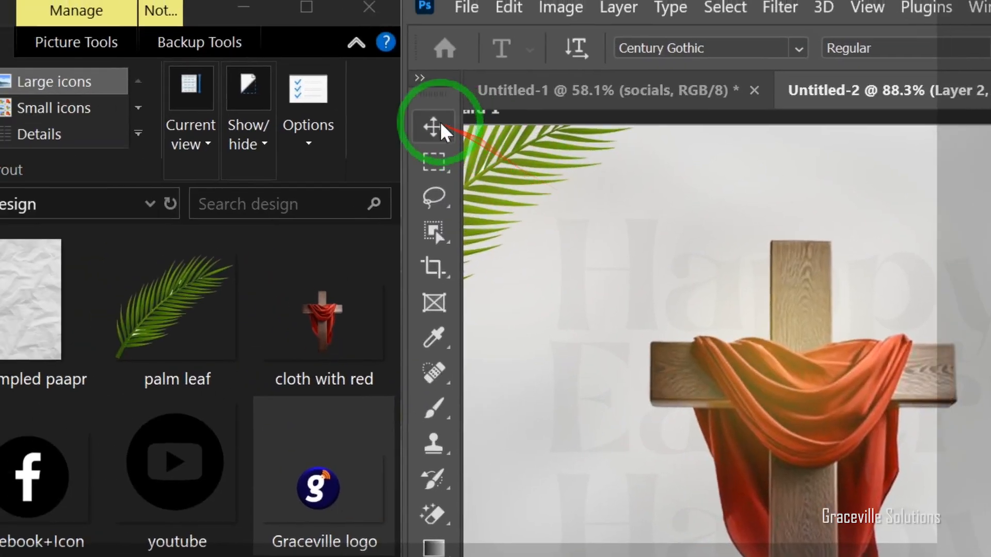
left_click(484, 134)
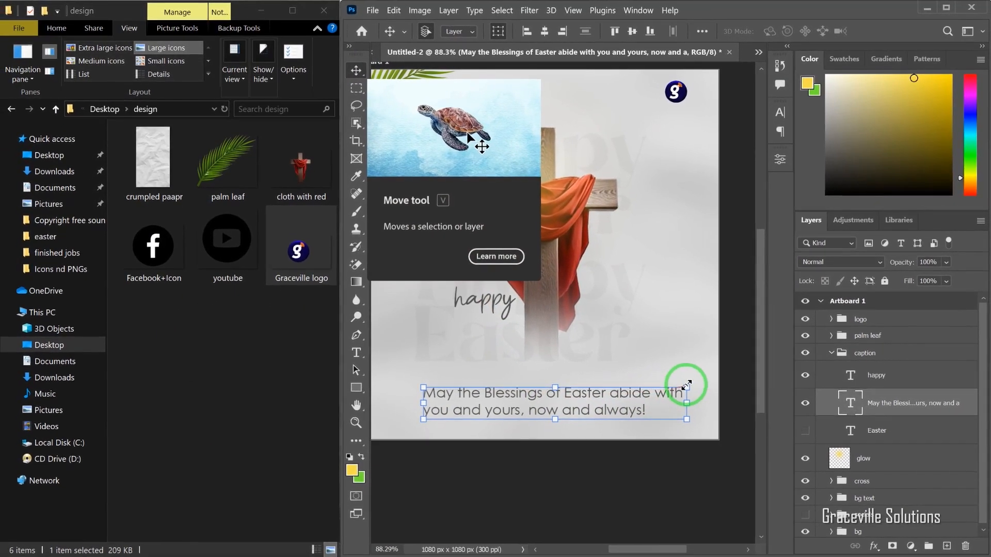
- Scale the blessing message down to about 82% and make the "Easter" text layer visible again
left_click_drag(688, 385, 611, 402)
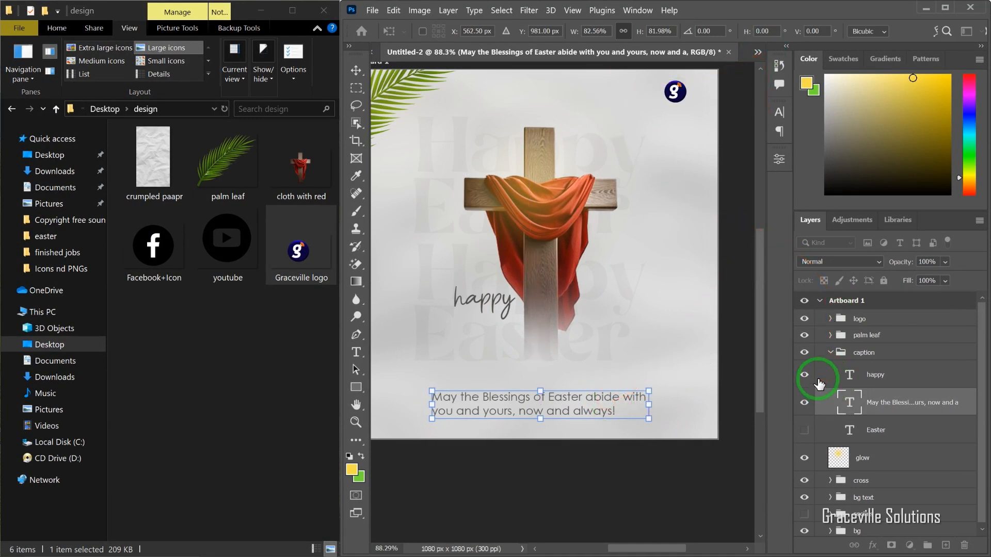
left_click(805, 429)
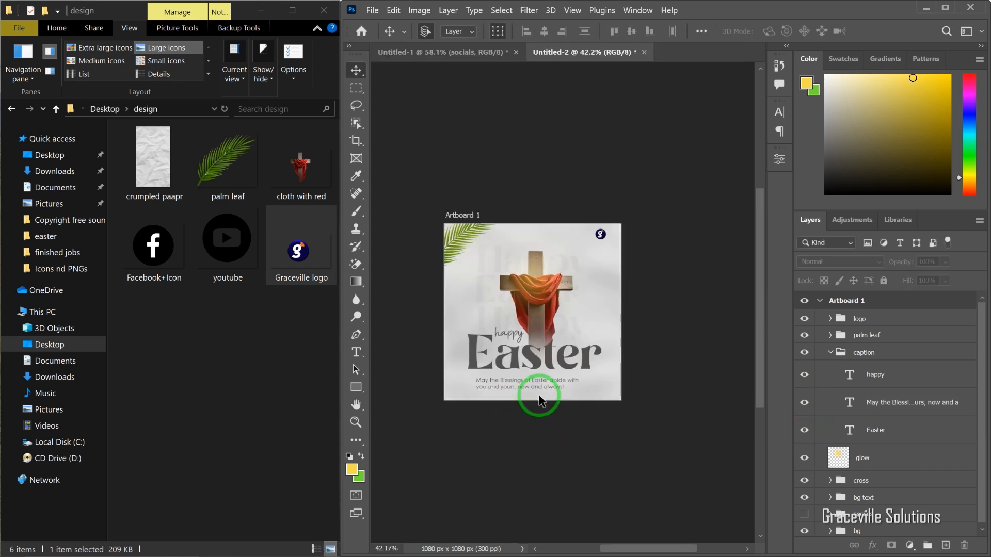
scroll(539, 402, "up", 2)
left_click(862, 485)
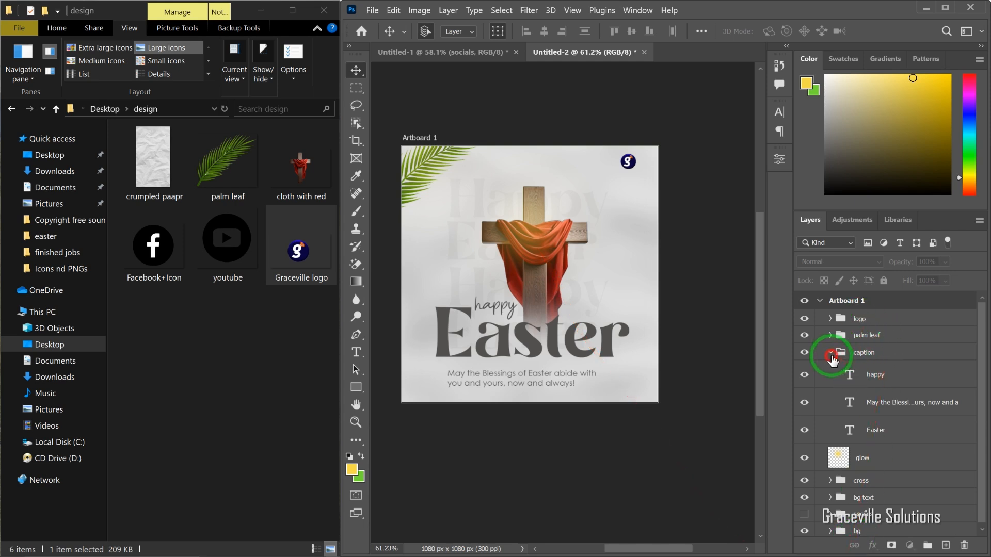
- Collapse the caption group, show the socials group, and position it below the blessing message near the artboard's lower edge
left_click(830, 354)
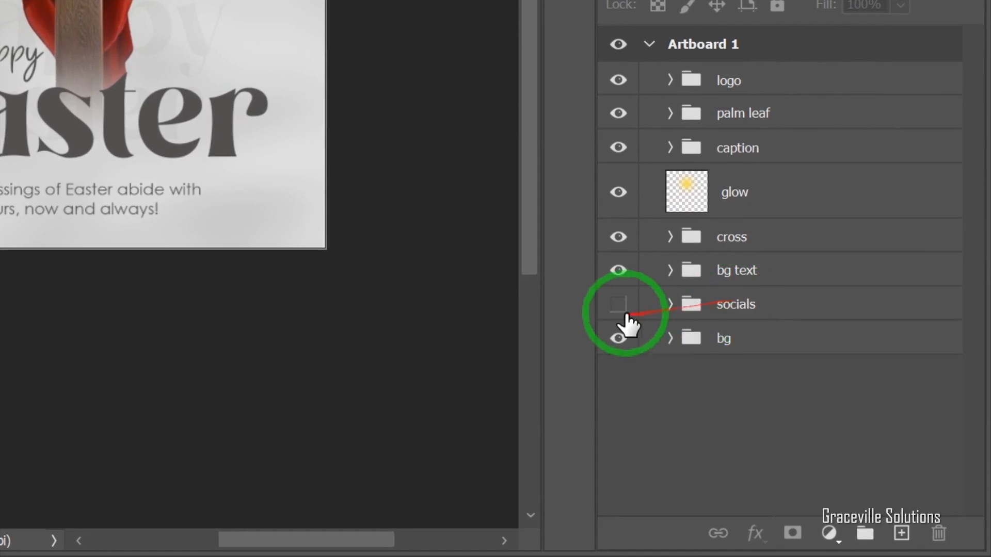
left_click(621, 309)
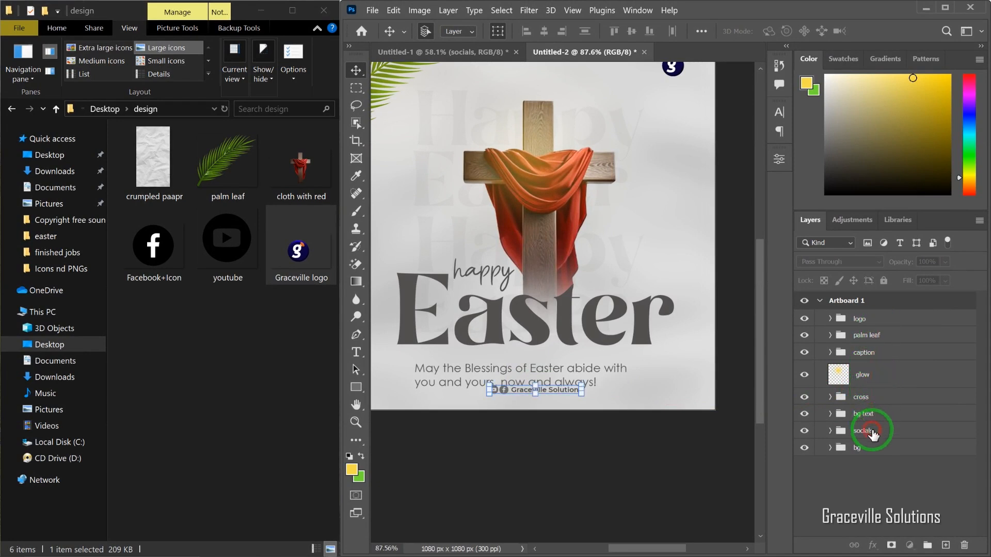
left_click(872, 431)
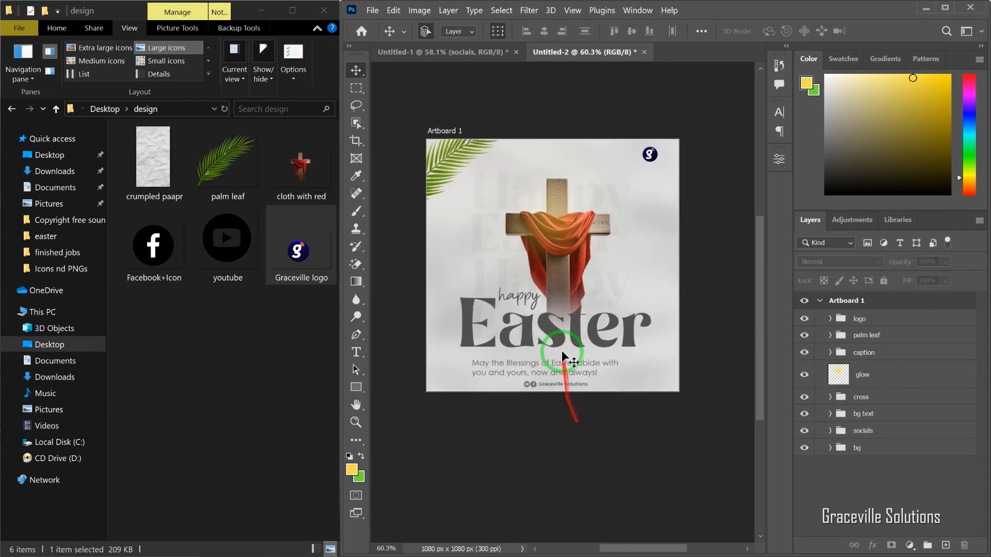
scroll(563, 355, "up", 4)
scroll(563, 355, "down", 3)
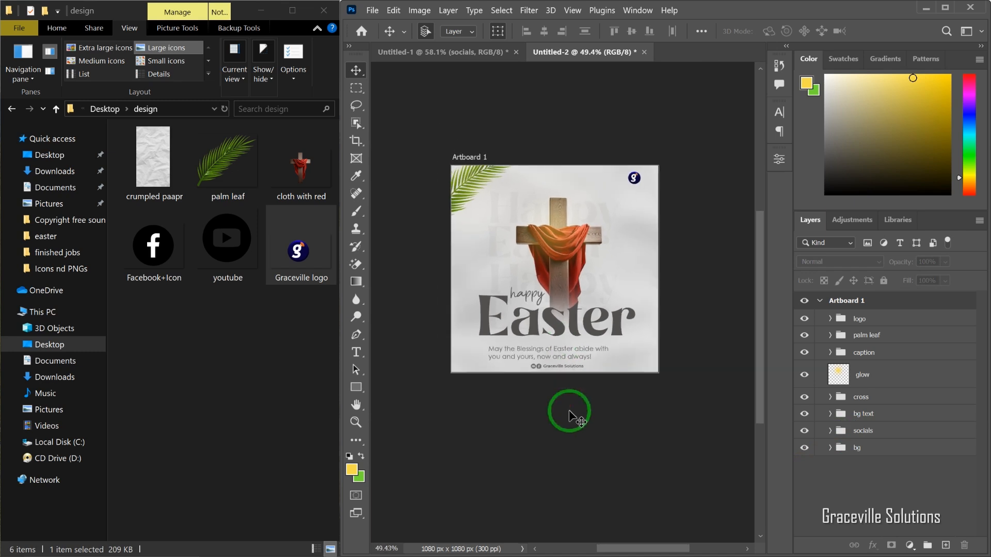
left_click_drag(761, 320, 755, 292)
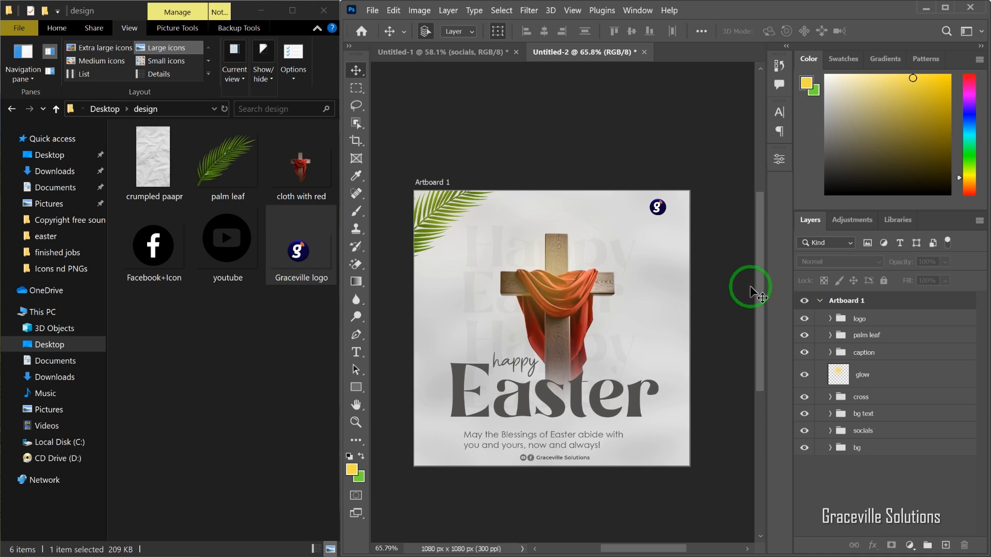